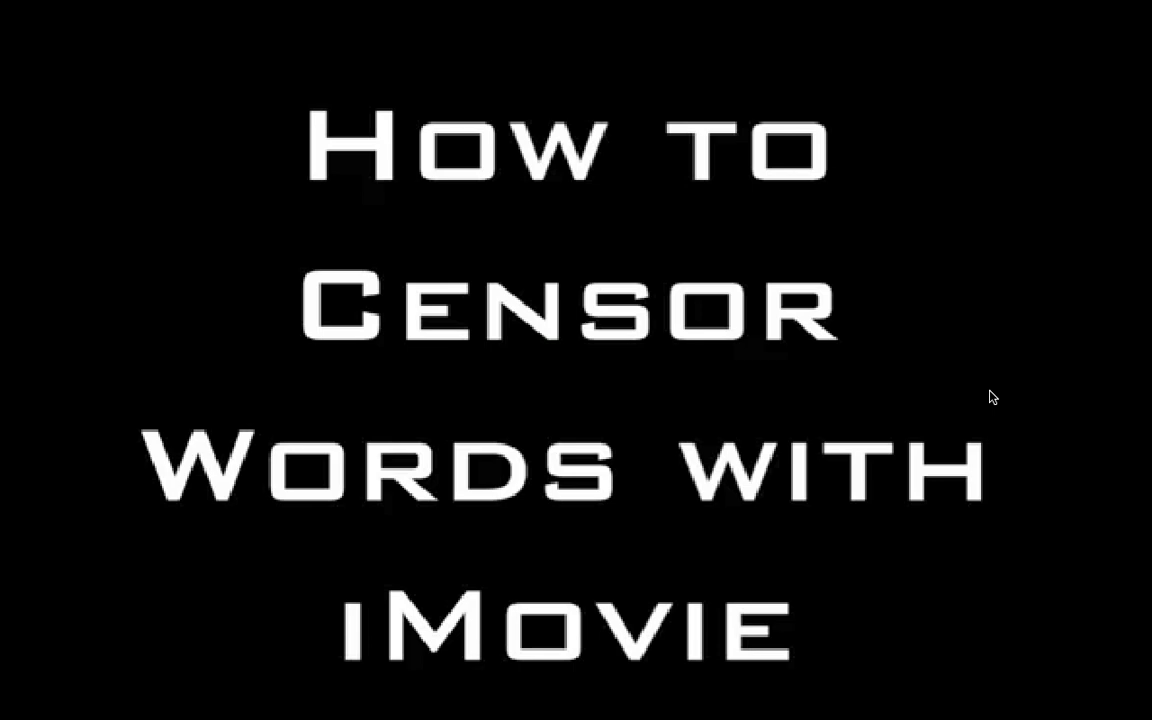
Step: Close the title image preview, preview Raw Video.mov from the desktop, and close its preview
{"action": "key", "text": "Escape"}
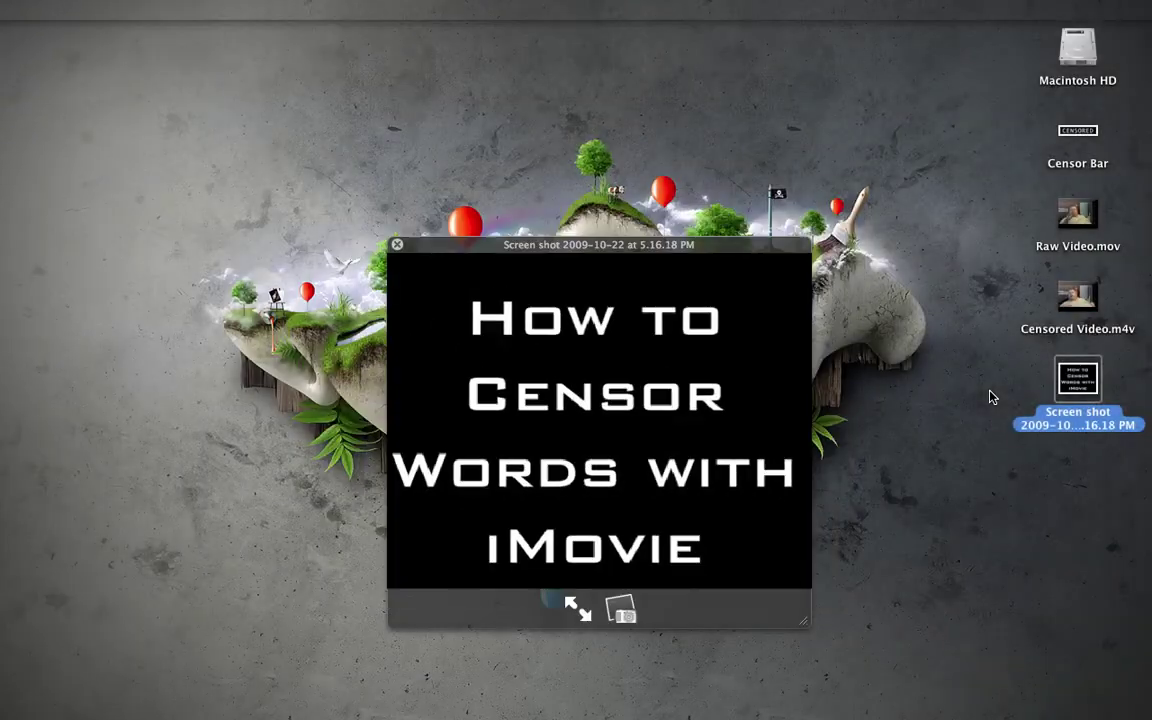
{"action": "left_click", "coordinate": [395, 246]}
{"action": "left_click", "coordinate": [1078, 213]}
{"action": "key", "text": "space"}
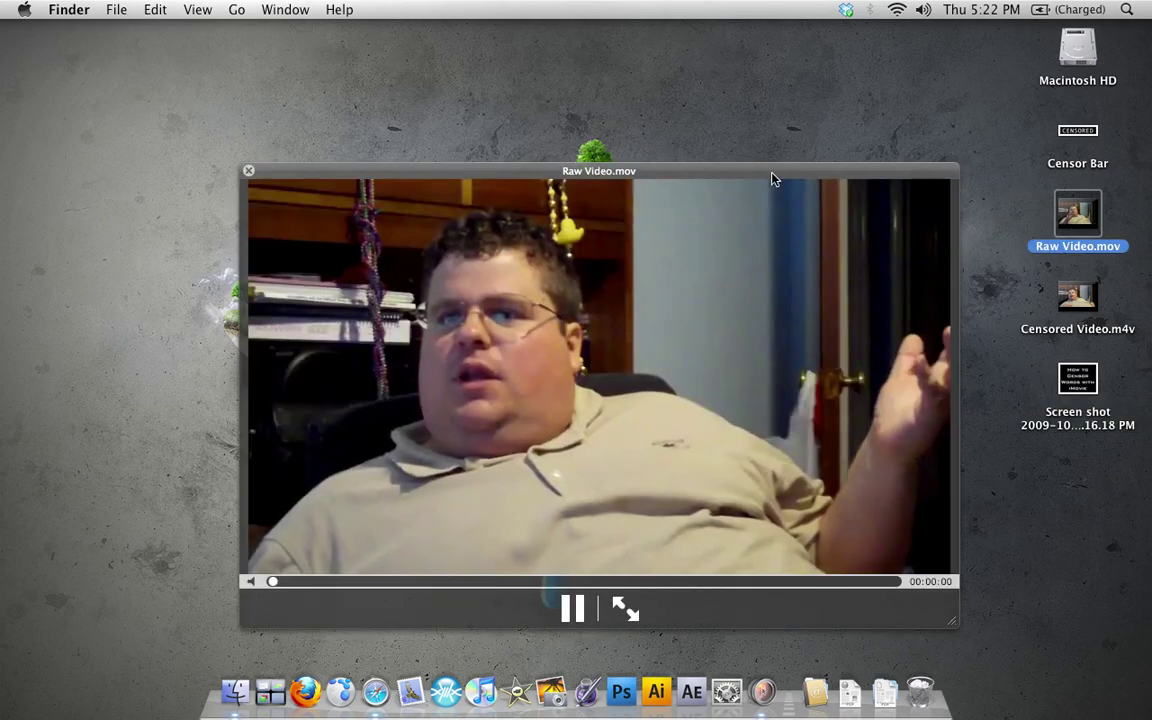
{"action": "left_click_drag", "start_coordinate": [772, 178], "coordinate": [729, 98]}
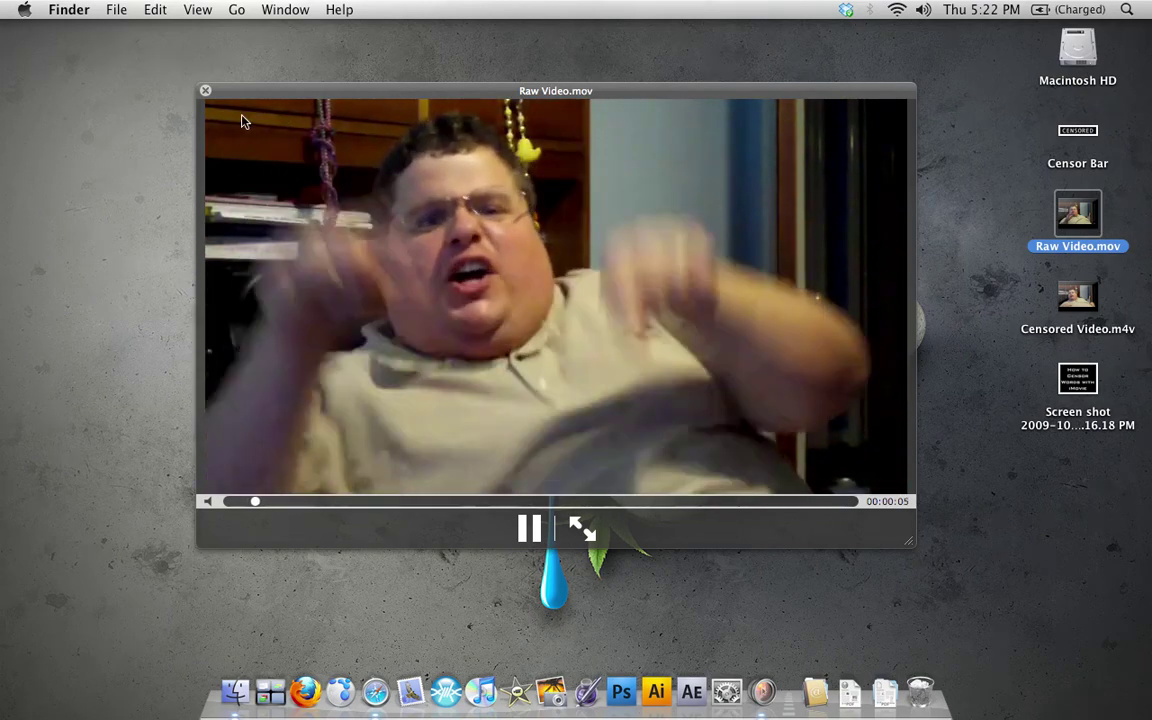
{"action": "left_click", "coordinate": [204, 91]}
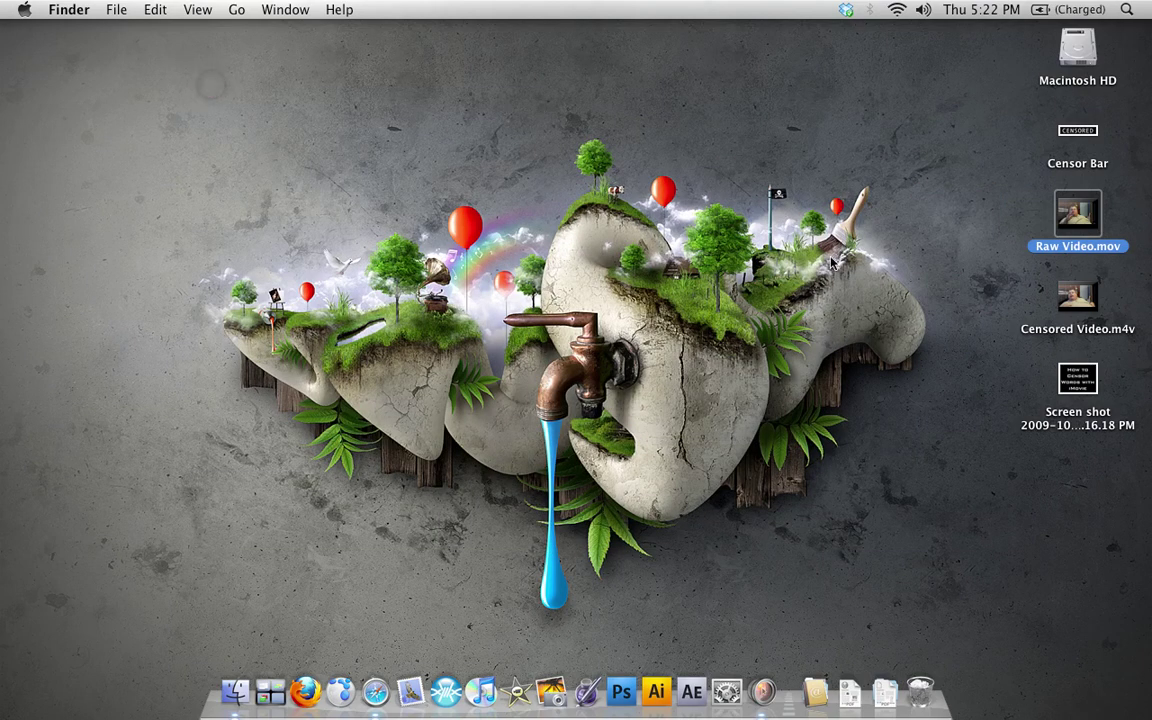
Step: Preview Censored Video.m4v from the desktop and close the preview
{"action": "left_click", "coordinate": [1078, 298]}
{"action": "key", "text": "space"}
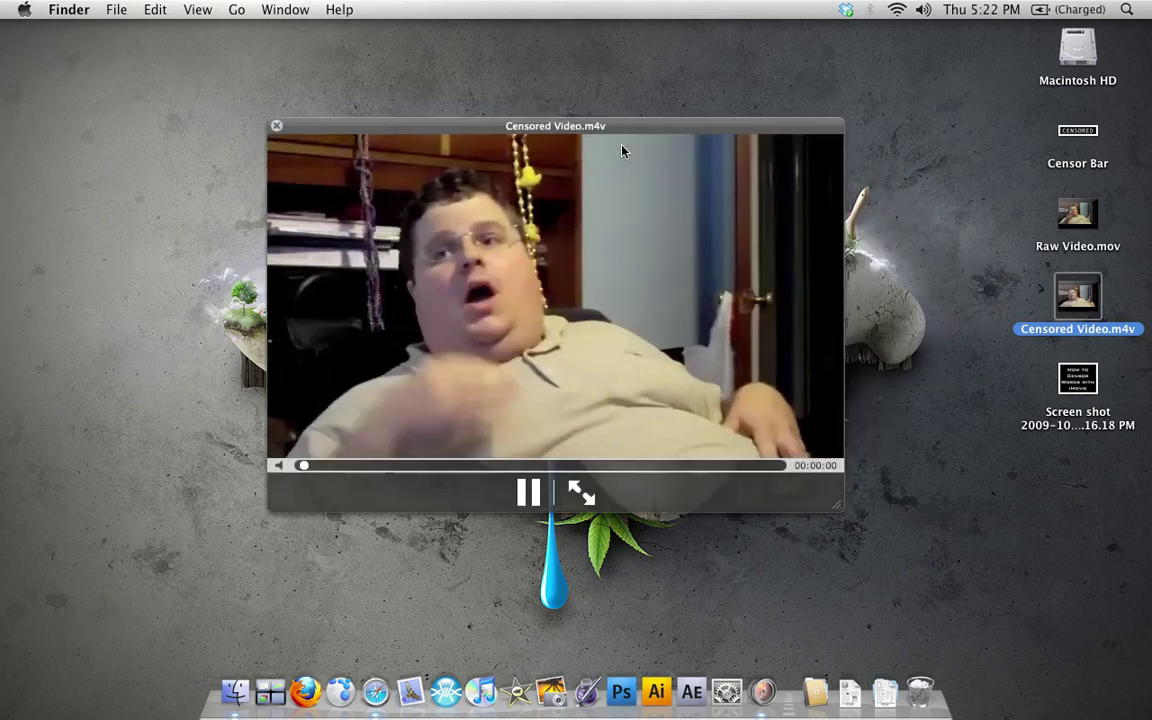
{"action": "left_click_drag", "start_coordinate": [555, 118], "coordinate": [637, 138]}
{"action": "left_click", "coordinate": [353, 127]}
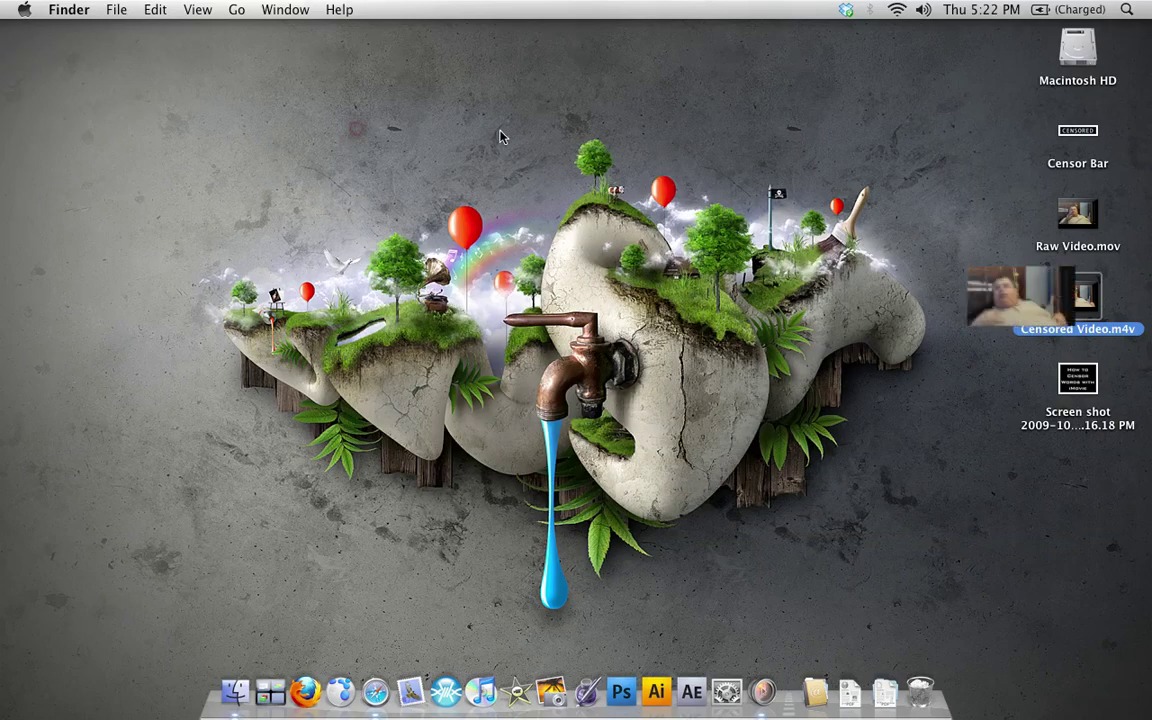
{"action": "left_click_drag", "start_coordinate": [519, 205], "coordinate": [750, 350]}
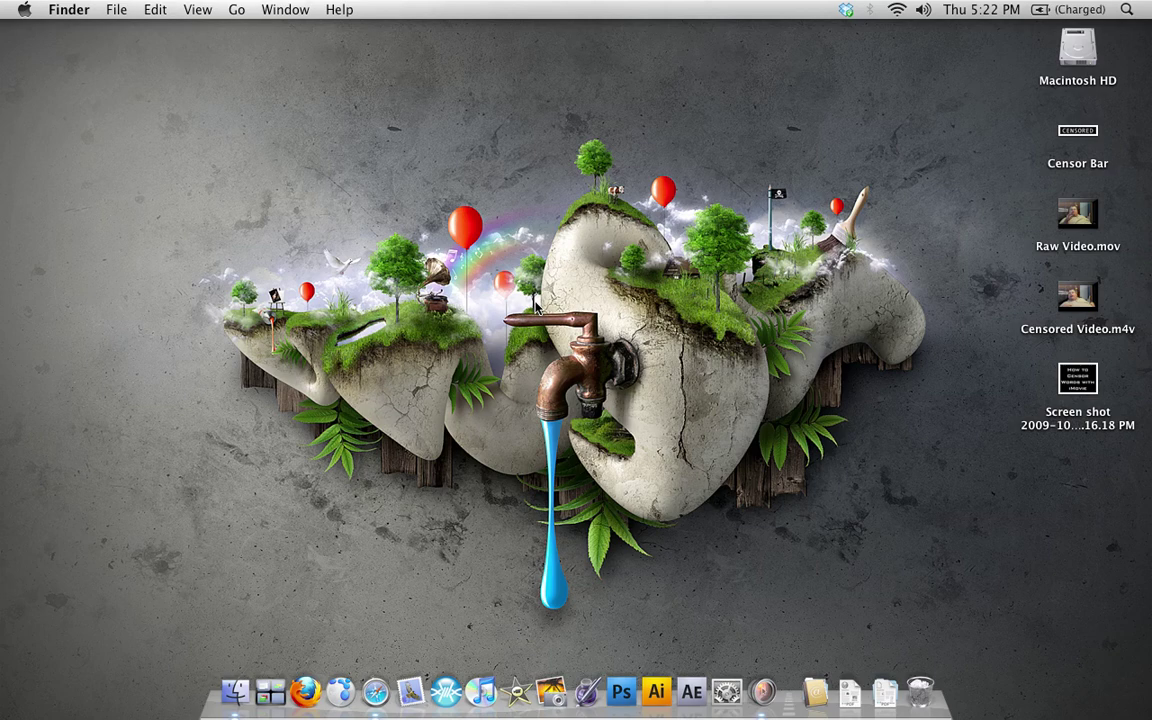
Step: Preview Raw Video.mov once more and close it
{"action": "left_click", "coordinate": [1099, 207]}
{"action": "key", "text": "space"}
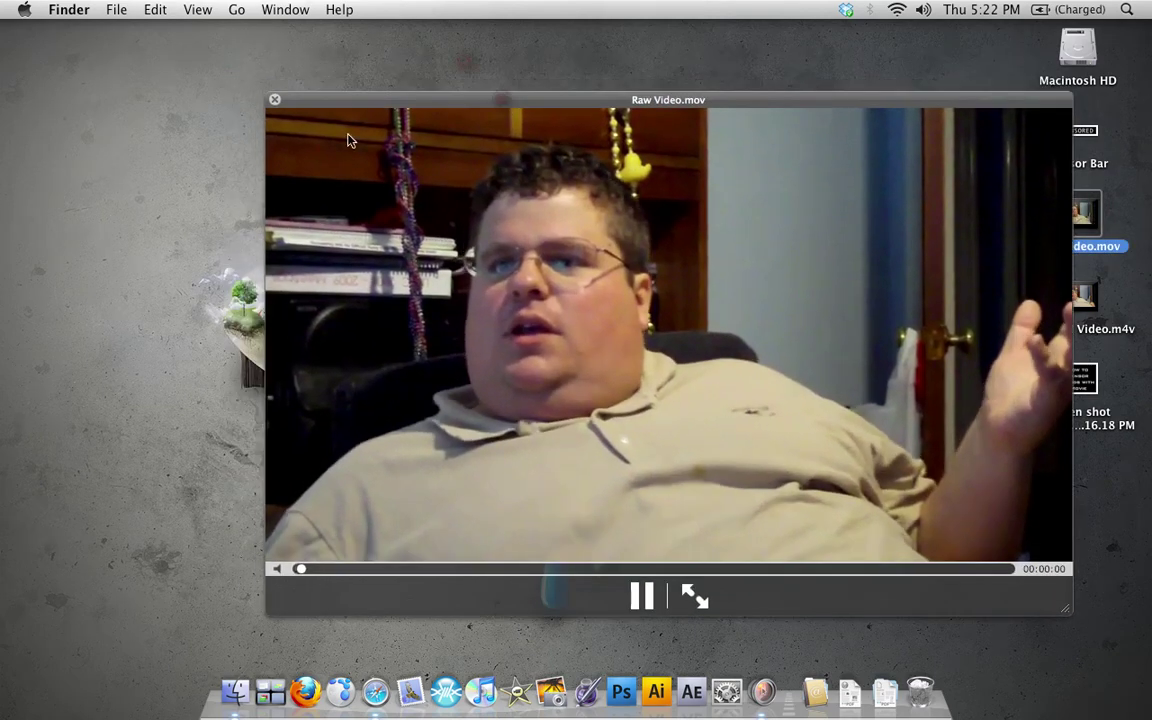
{"action": "left_click", "coordinate": [273, 101]}
{"action": "key", "text": "ctrl+Left"}
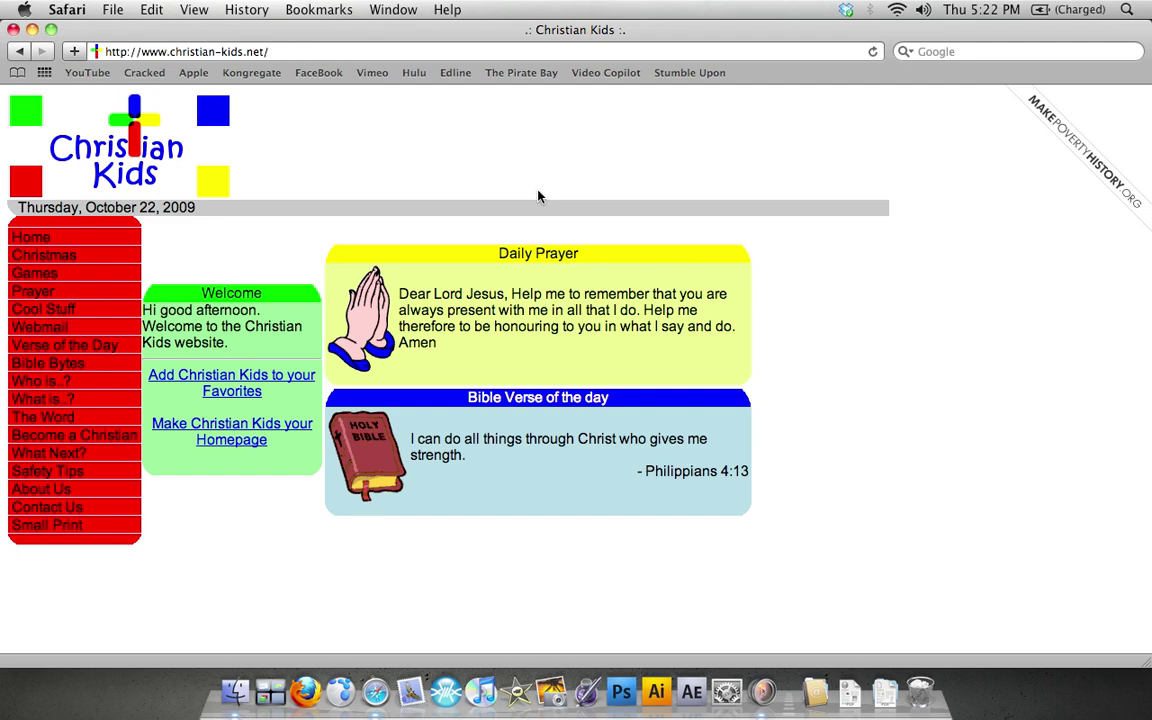
{"action": "key", "text": "ctrl+Right"}
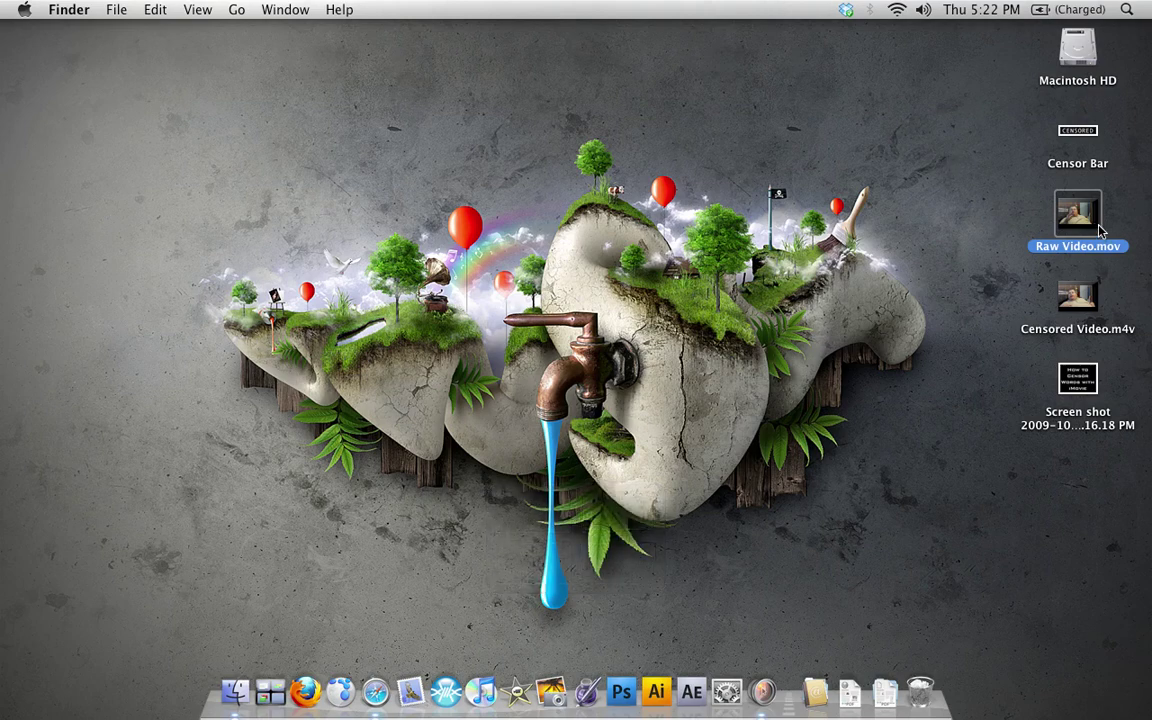
{"action": "left_click", "coordinate": [310, 172]}
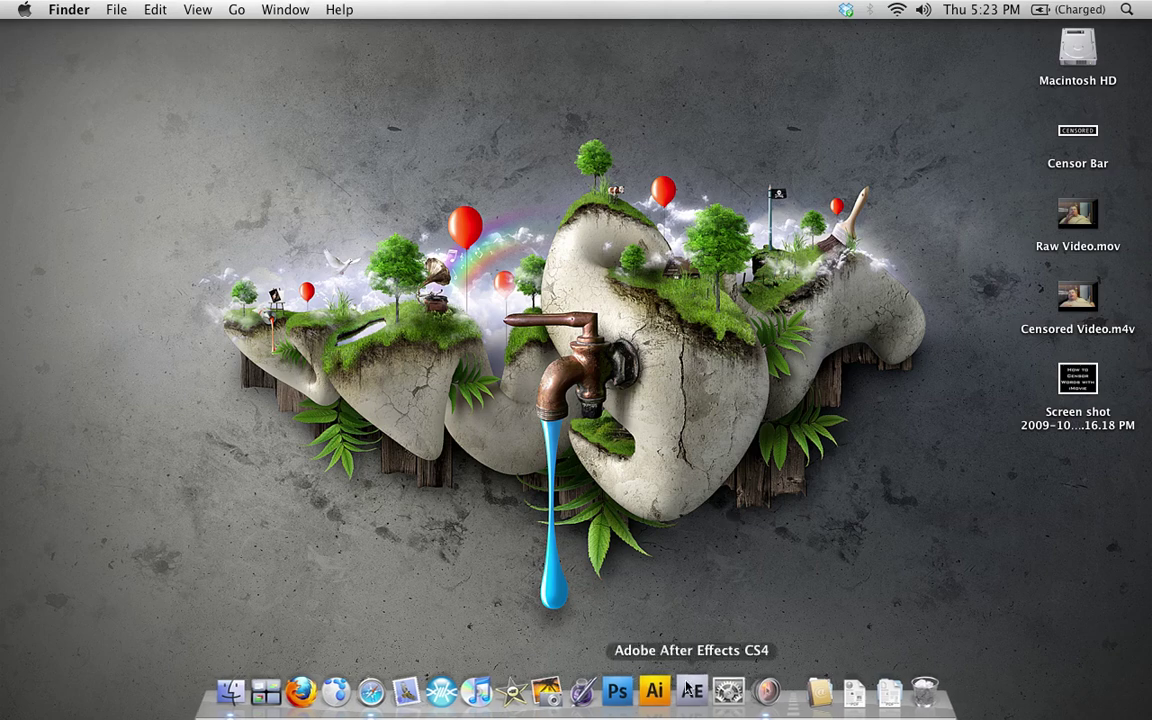
Step: Switch to iMovie and open the project My First Project for editing
{"action": "left_click", "coordinate": [522, 688]}
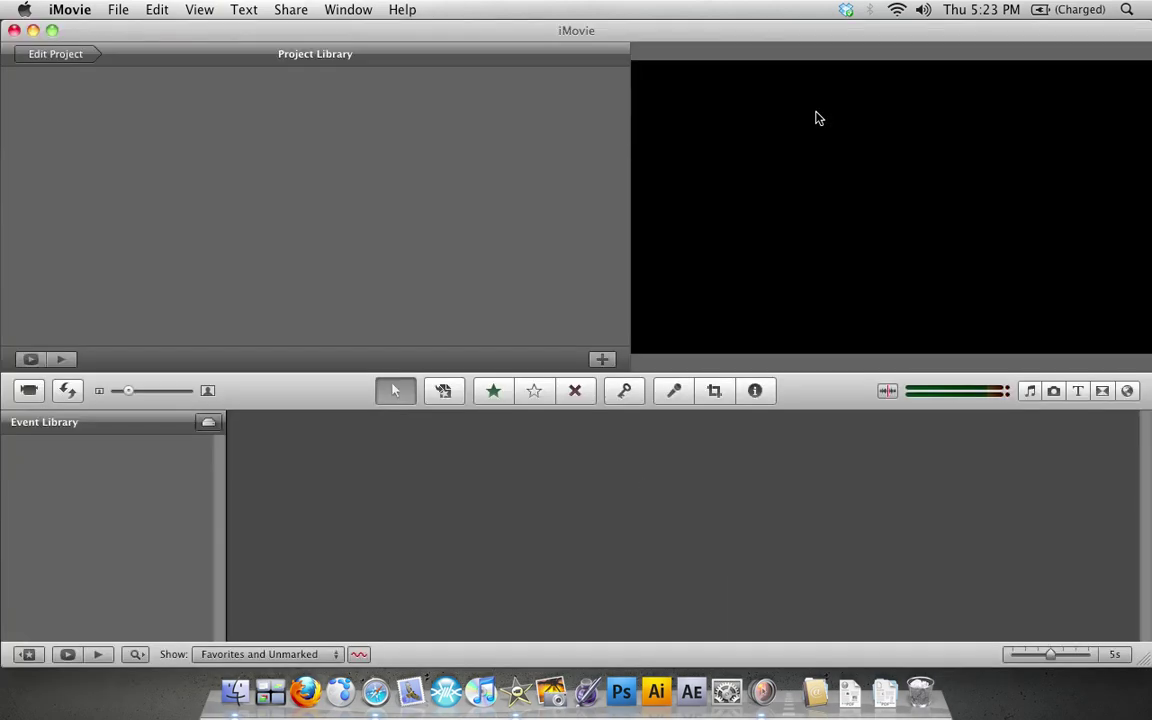
{"action": "left_click", "coordinate": [83, 109]}
{"action": "double_click", "coordinate": [83, 109]}
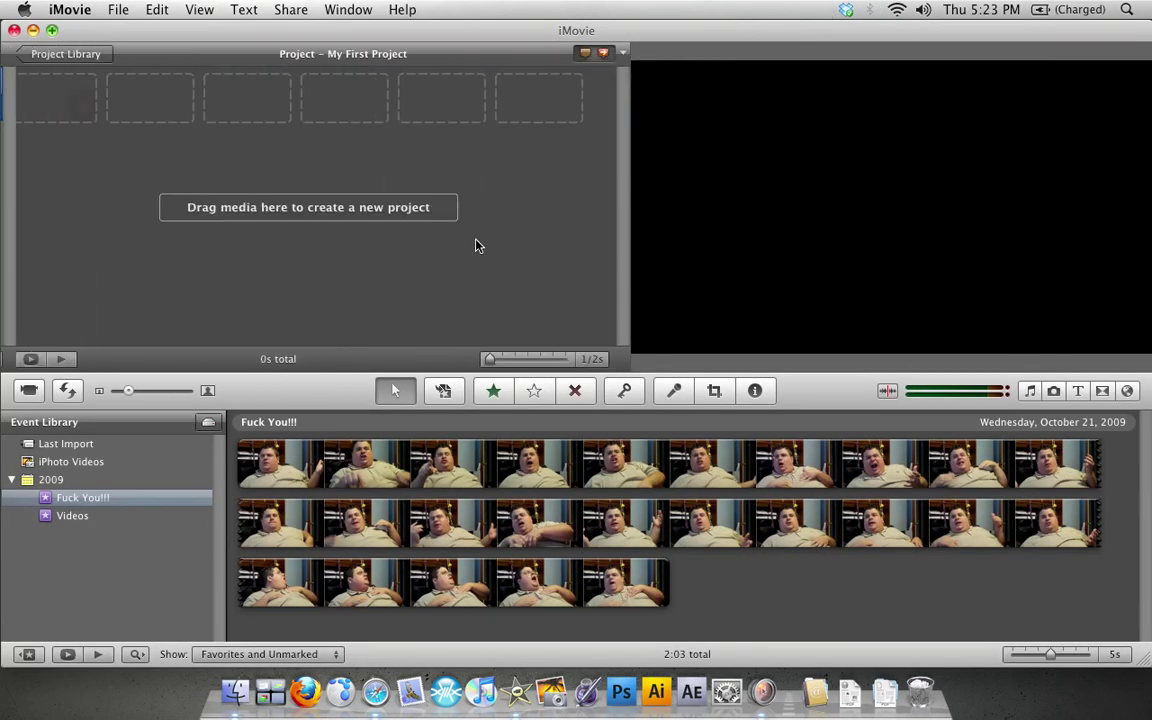
Step: Select about 8.9 s of footage from the second row of the event clip and add it to the empty project
{"action": "left_click", "coordinate": [772, 518]}
{"action": "left_click_drag", "start_coordinate": [768, 516], "coordinate": [762, 521]}
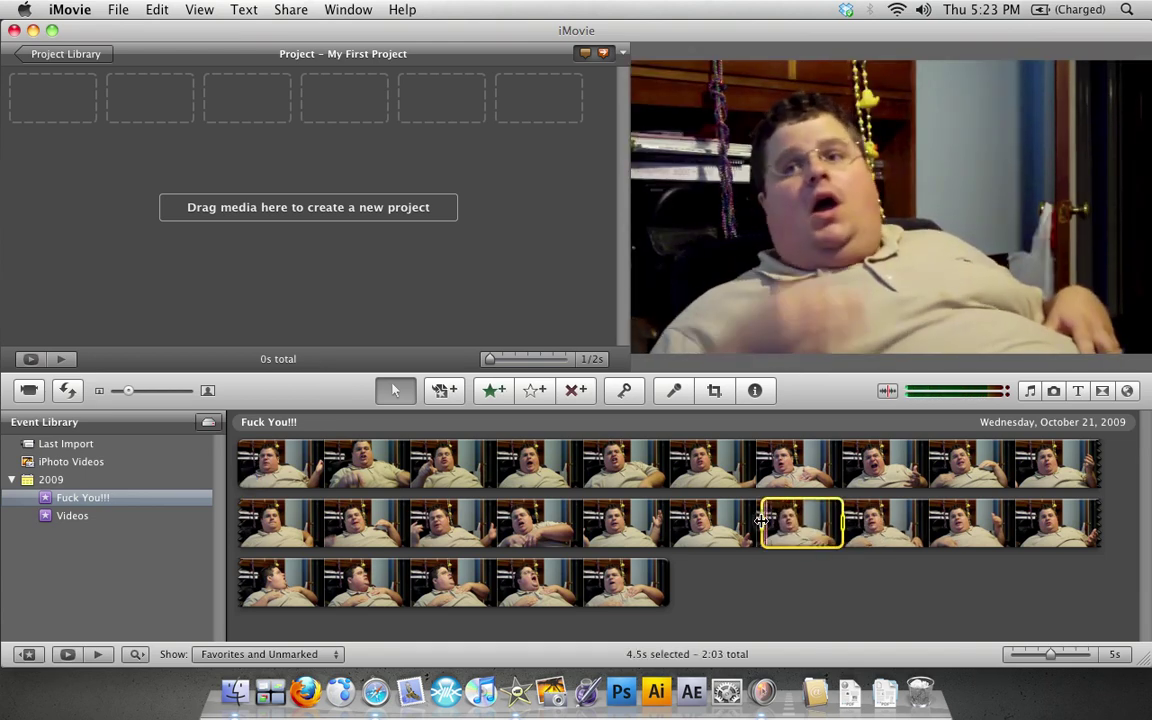
{"action": "key", "text": "space"}
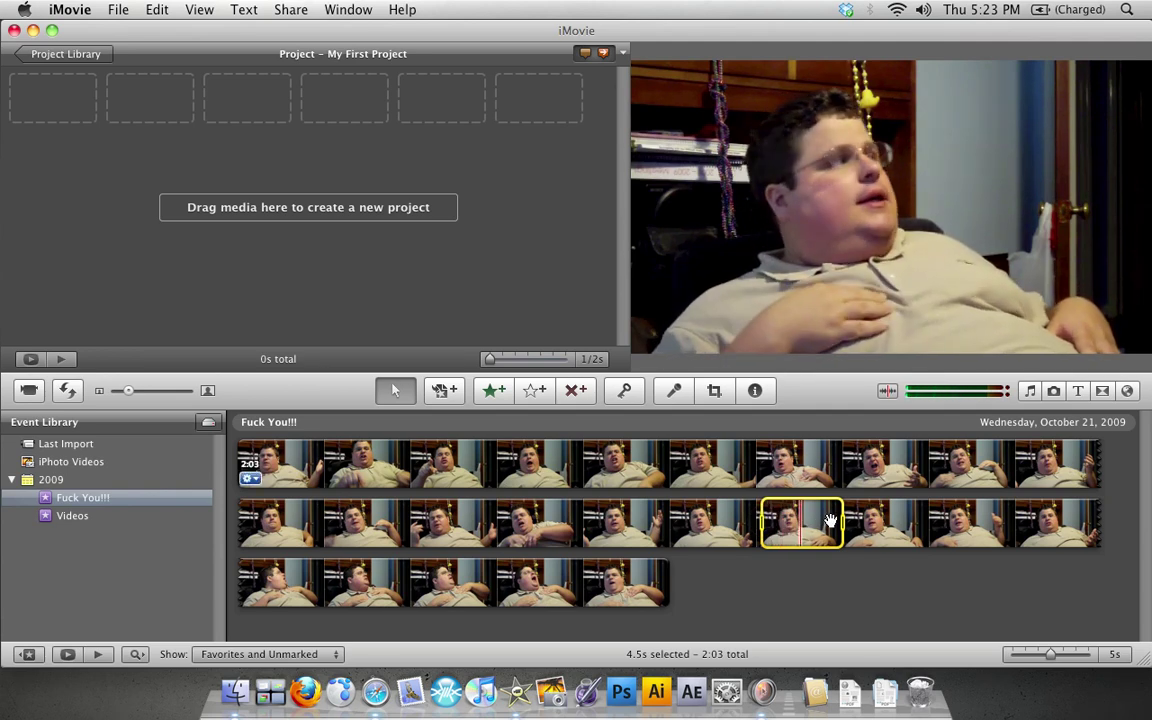
{"action": "left_click_drag", "start_coordinate": [843, 521], "coordinate": [897, 527]}
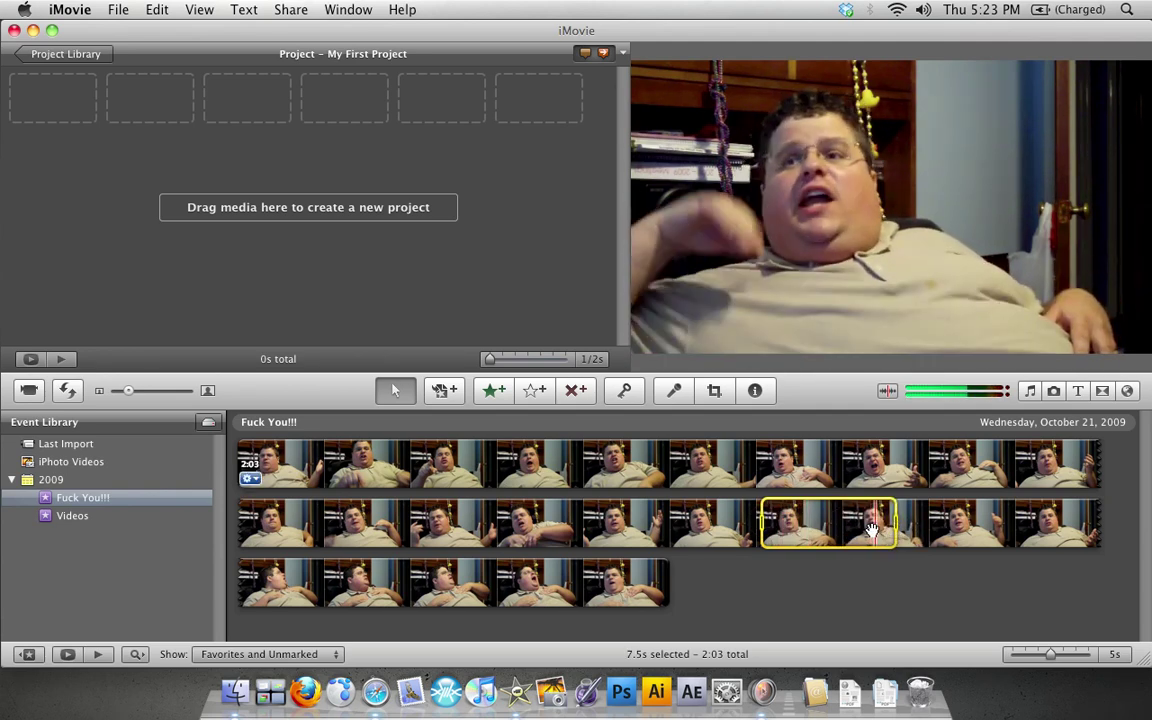
{"action": "left_click_drag", "start_coordinate": [897, 527], "coordinate": [921, 528]}
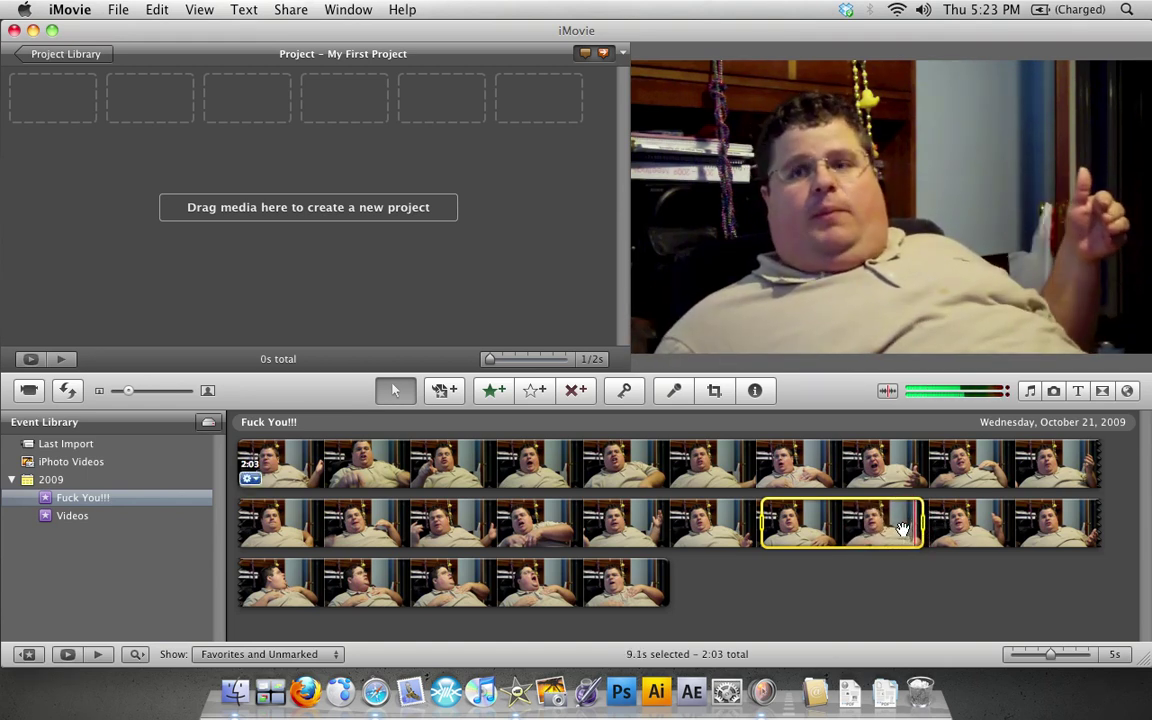
{"action": "left_click_drag", "start_coordinate": [922, 526], "coordinate": [122, 147]}
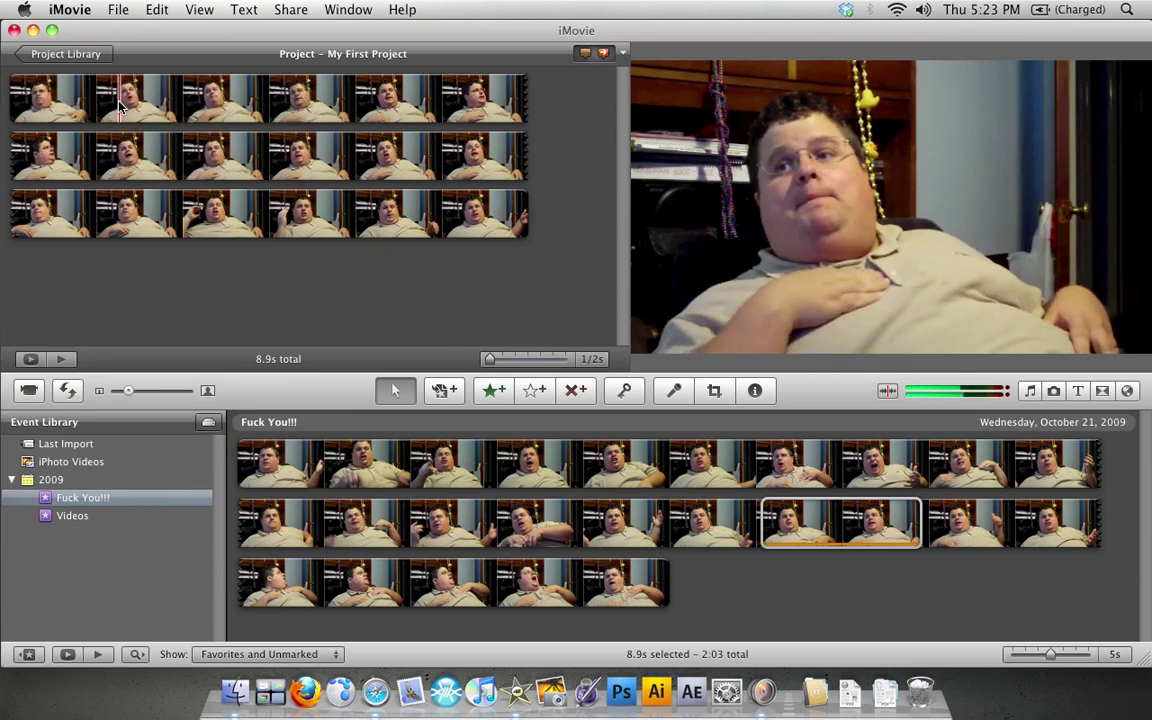
Step: Select about 0.3 s around the word to censor in the project clip and split the clip at that selection
{"action": "key", "text": "space"}
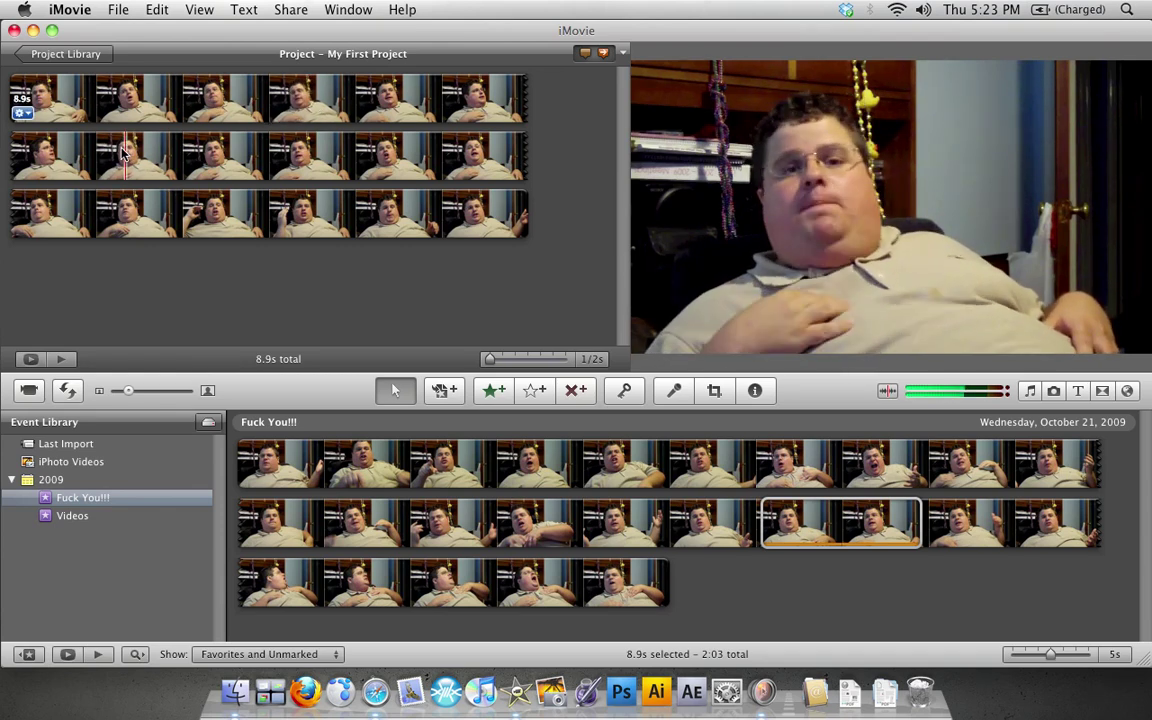
{"action": "left_click", "coordinate": [79, 152]}
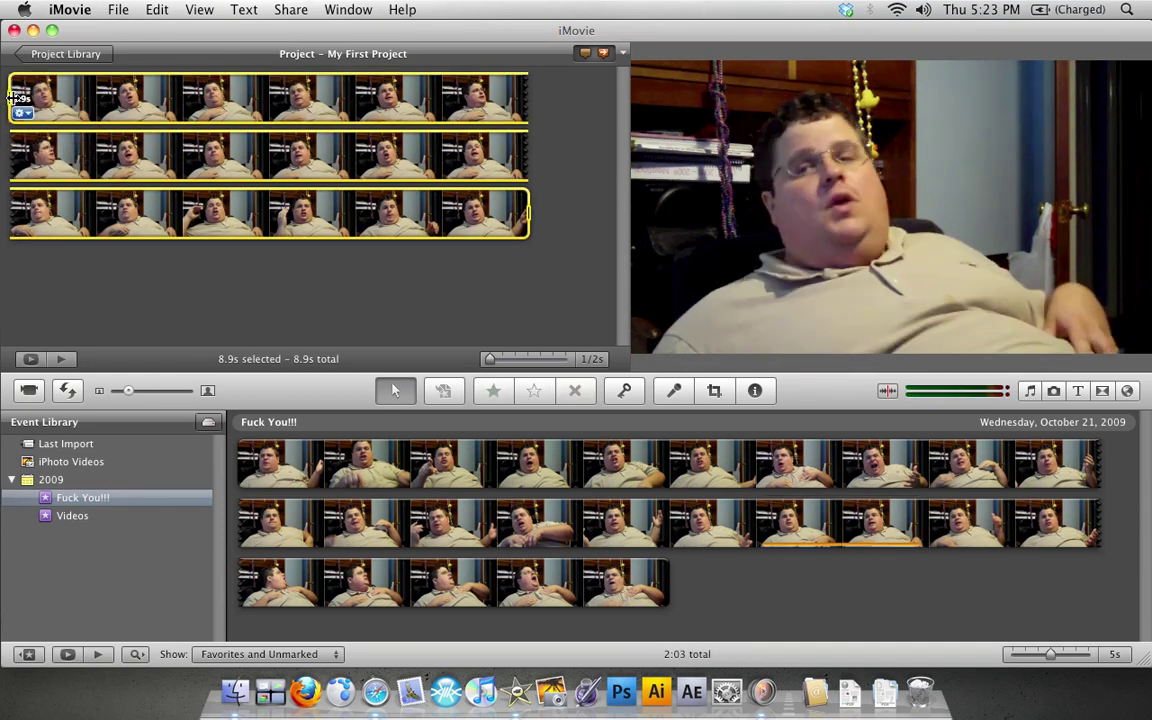
{"action": "left_click_drag", "start_coordinate": [12, 97], "coordinate": [69, 155]}
{"action": "key", "text": "space"}
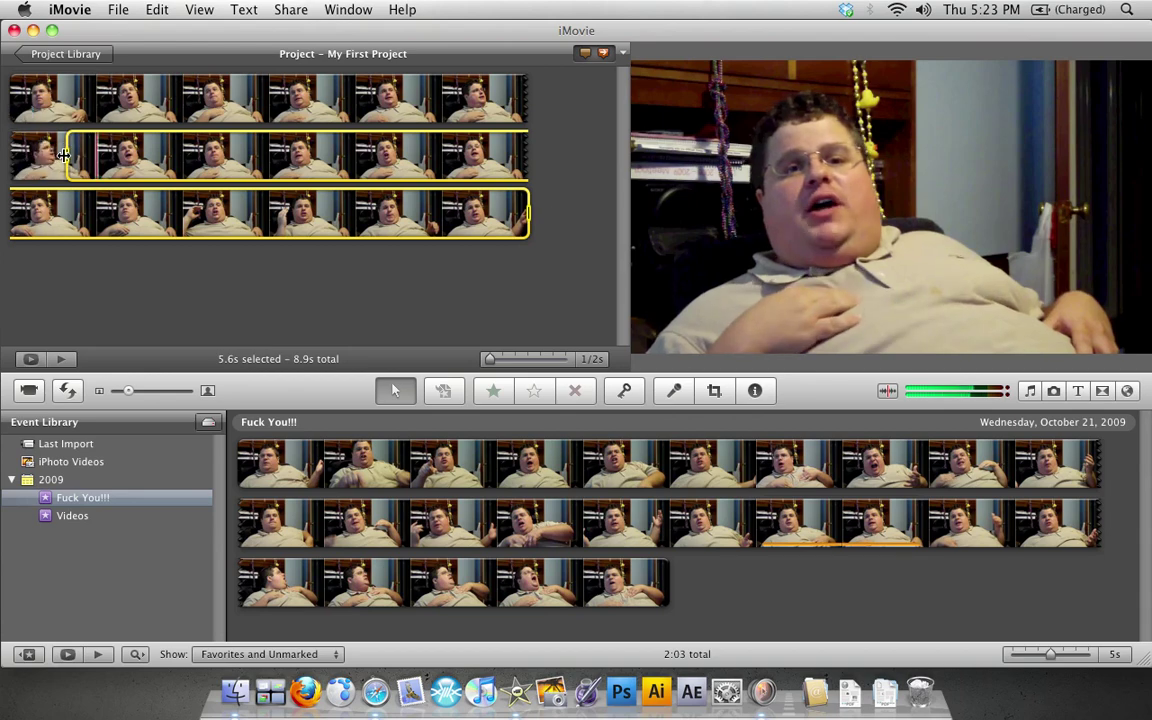
{"action": "left_click_drag", "start_coordinate": [529, 215], "coordinate": [235, 158]}
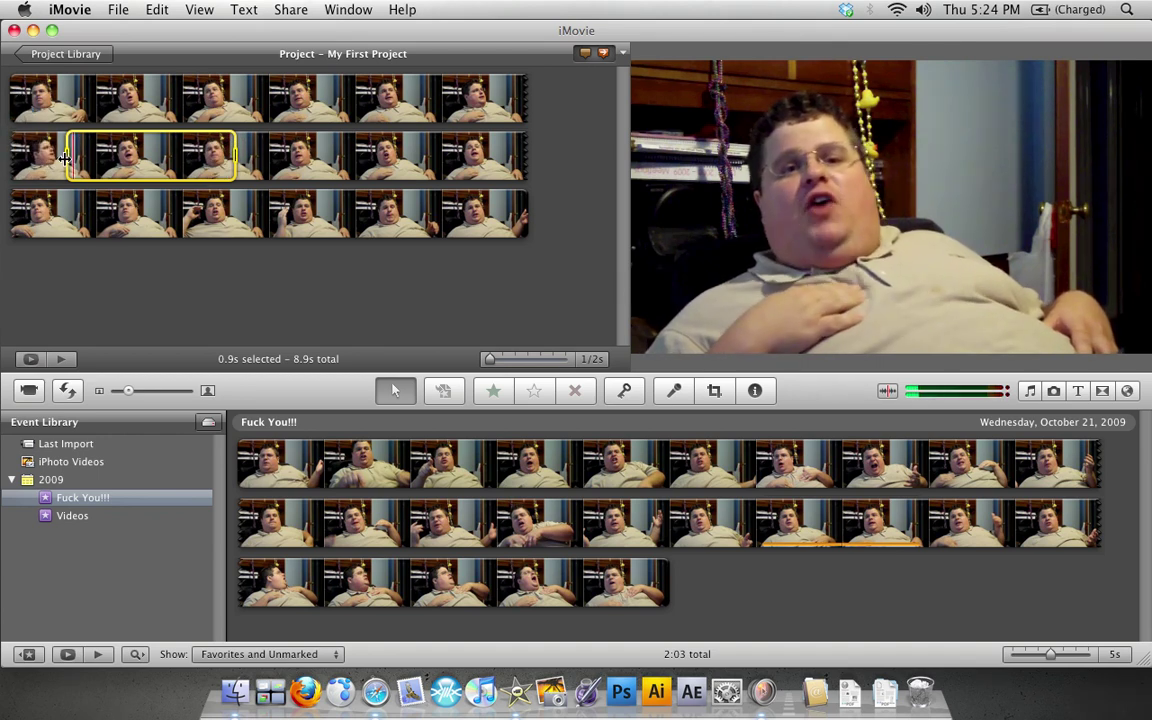
{"action": "left_click_drag", "start_coordinate": [235, 160], "coordinate": [173, 158]}
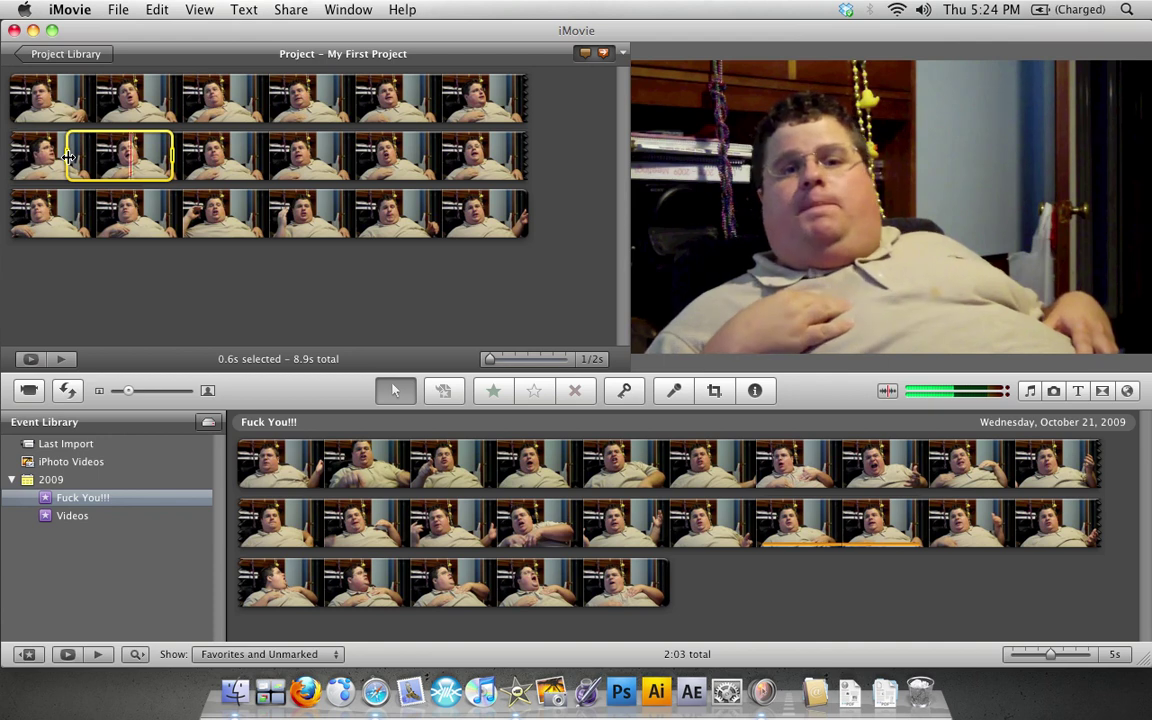
{"action": "left_click_drag", "start_coordinate": [158, 158], "coordinate": [137, 158]}
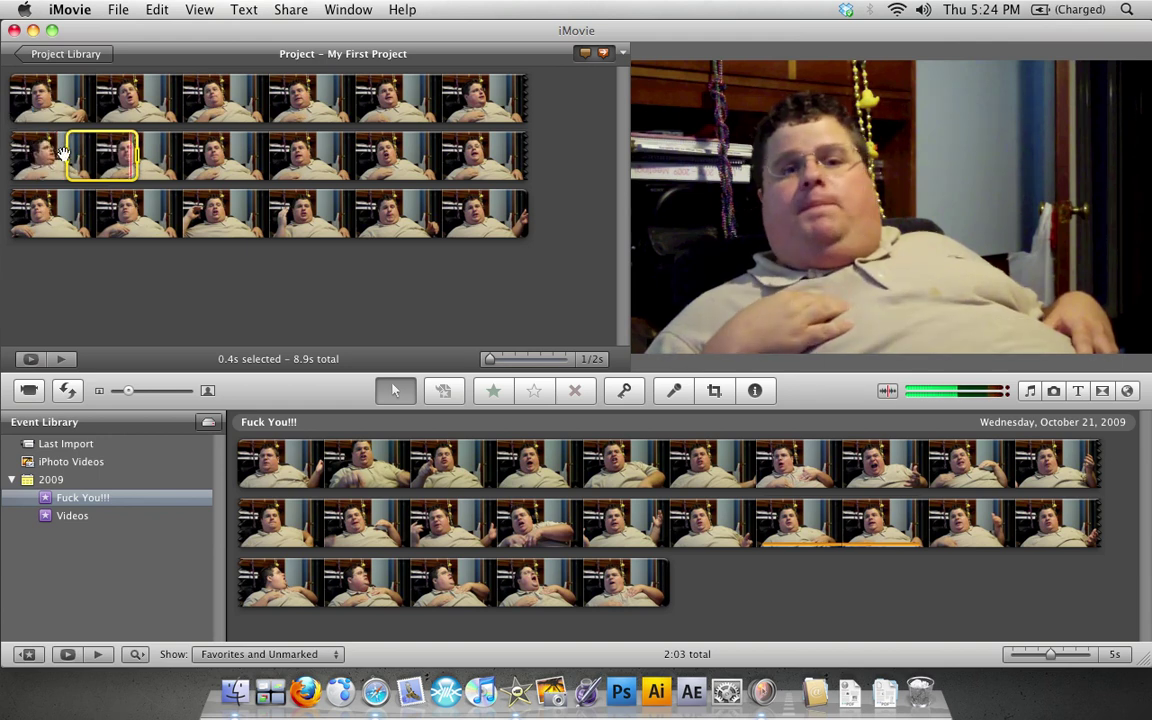
{"action": "left_click_drag", "start_coordinate": [133, 152], "coordinate": [129, 152]}
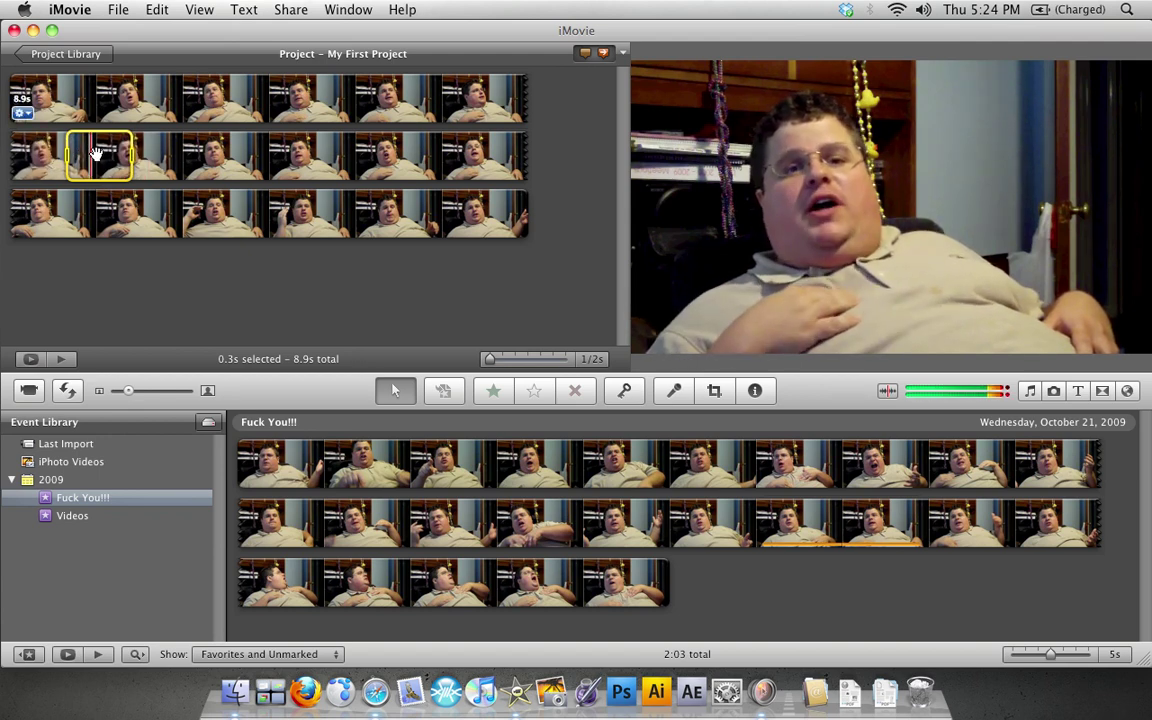
{"action": "right_click", "coordinate": [97, 155]}
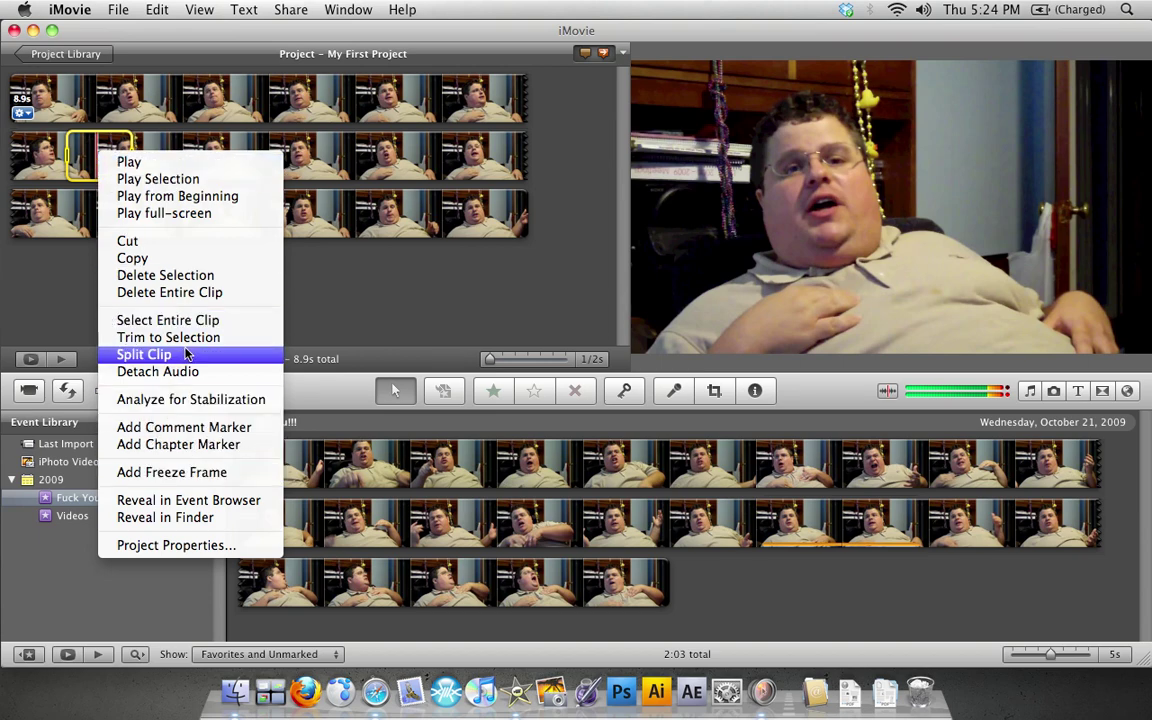
{"action": "left_click", "coordinate": [130, 356]}
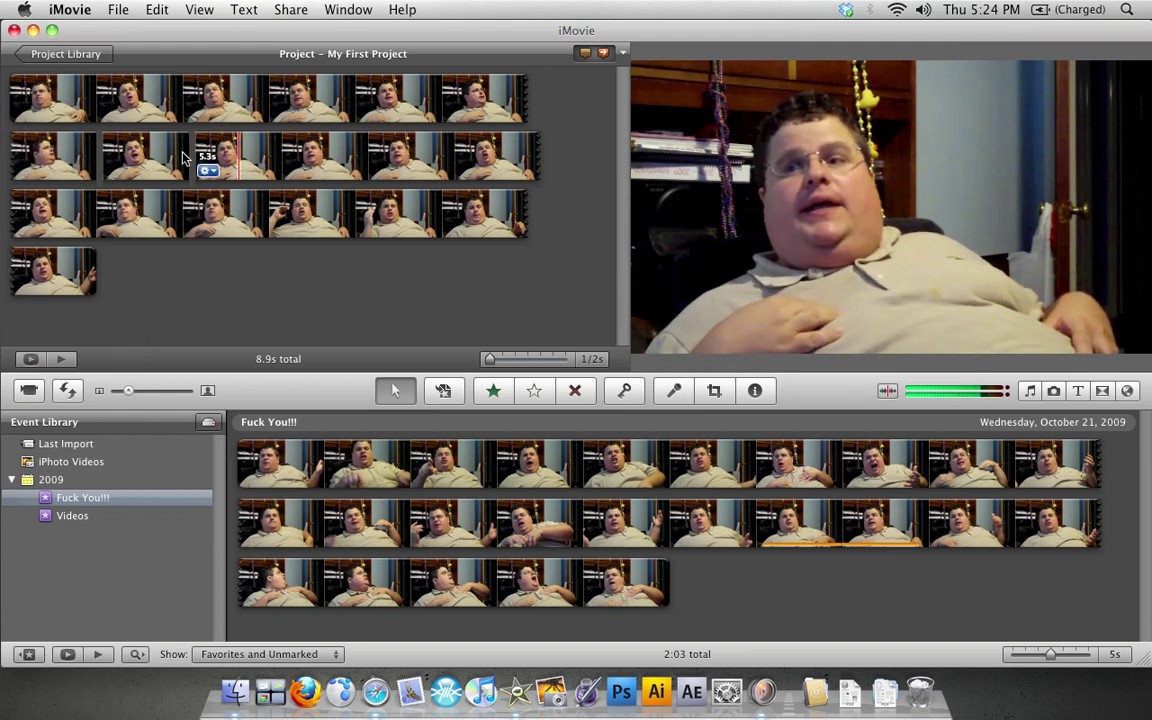
Step: Set the volume of the 0.3 s clip to 0% in its audio adjustments and play back the passage
{"action": "left_click", "coordinate": [119, 171]}
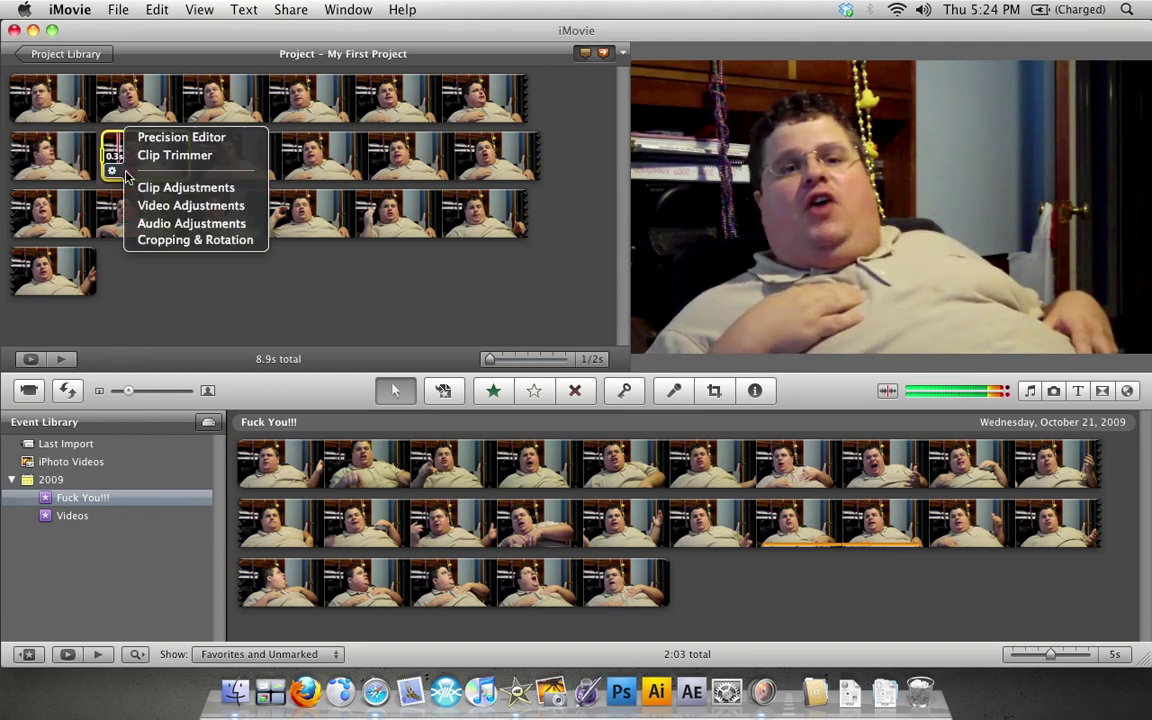
{"action": "left_click", "coordinate": [195, 224]}
{"action": "left_click_drag", "start_coordinate": [557, 119], "coordinate": [548, 48]}
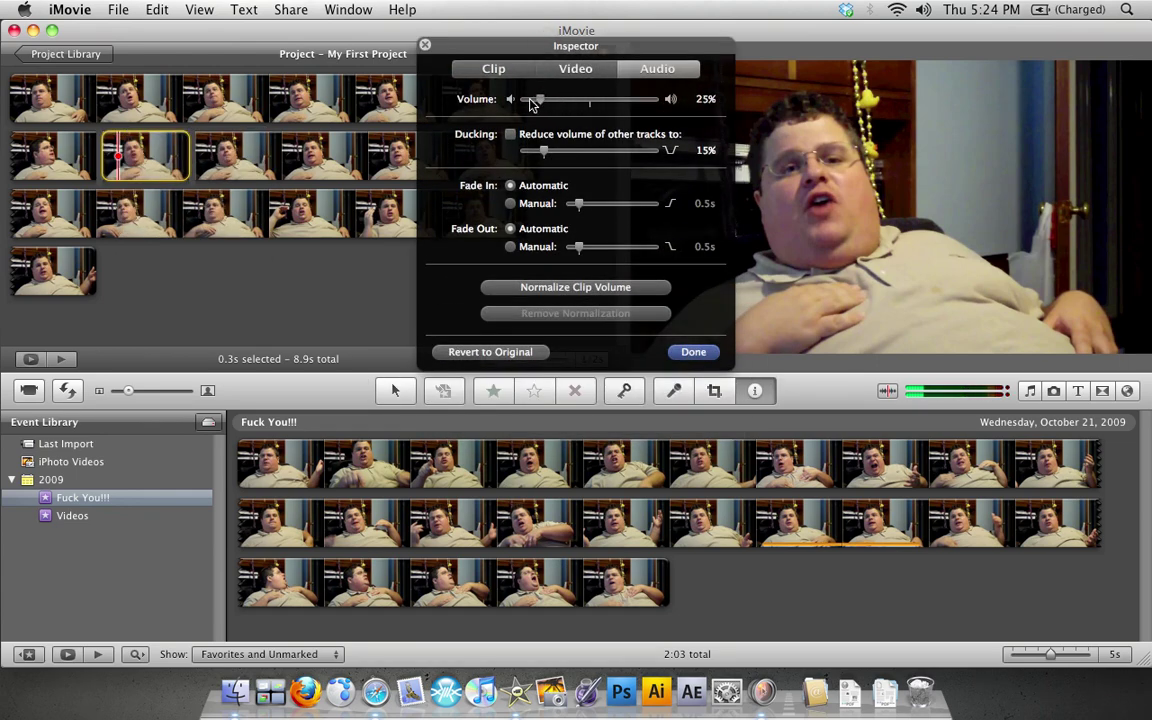
{"action": "left_click", "coordinate": [716, 354]}
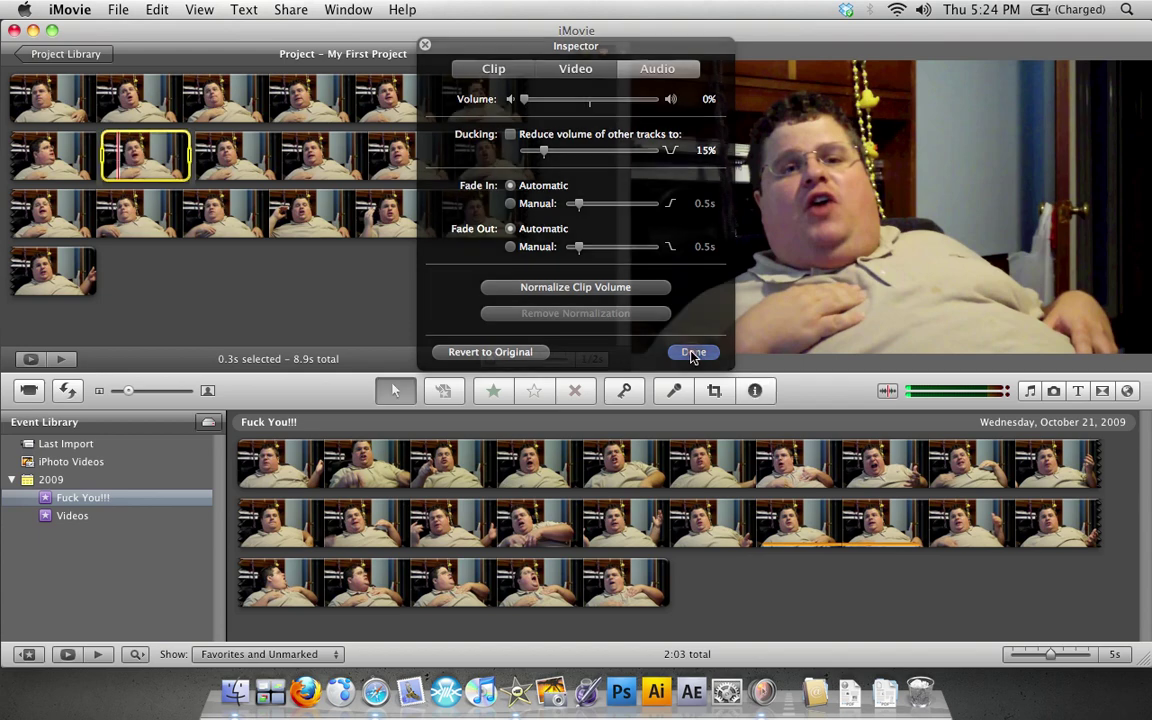
{"action": "left_click", "coordinate": [200, 260]}
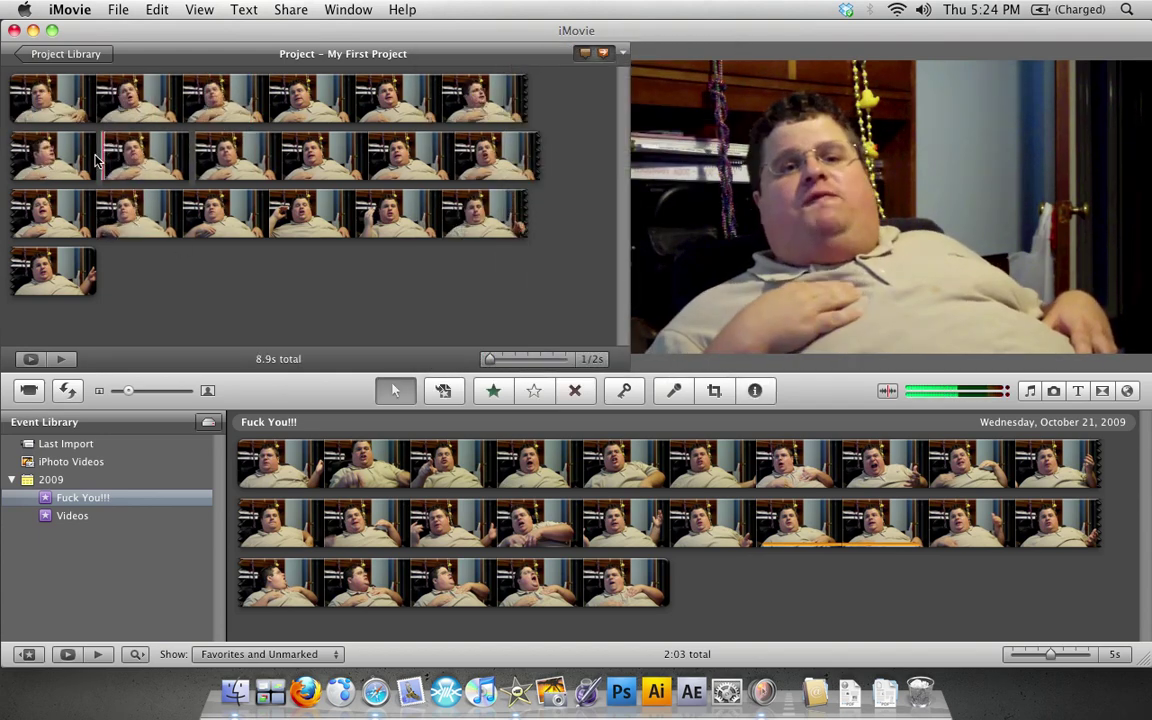
{"action": "key", "text": "space"}
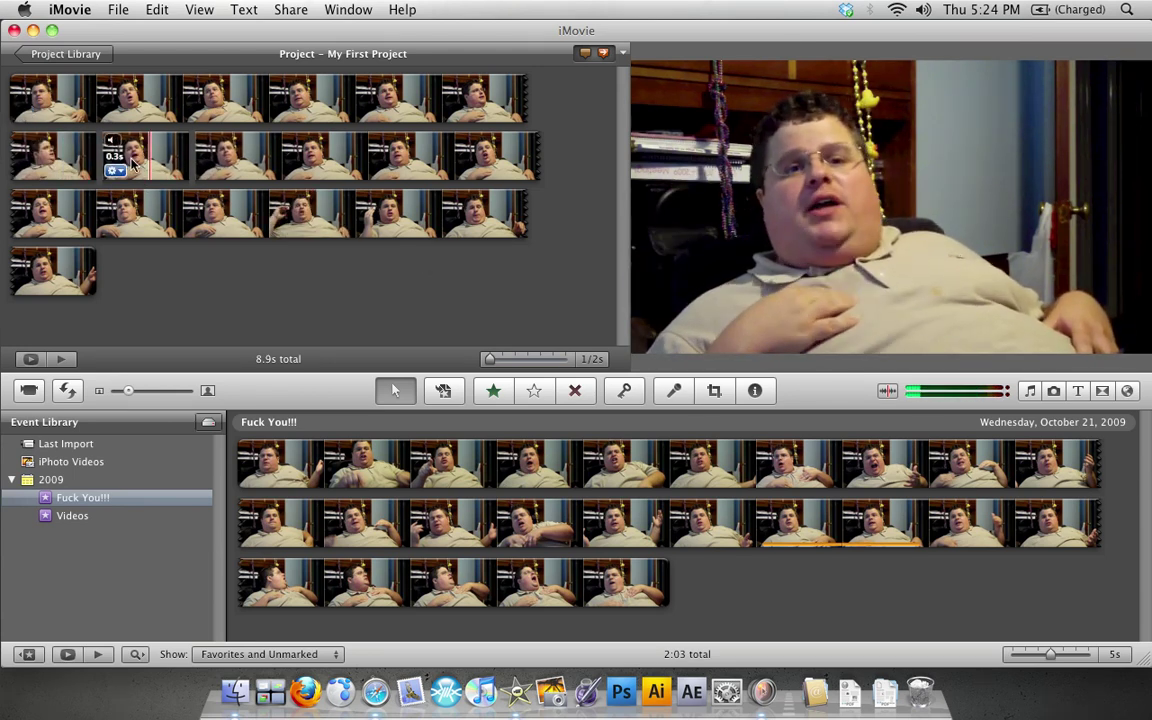
Step: Search the sound library for "censor", place Censor Beep 1 Second at the start of the muted clip, and shorten it to about 0.5 s
{"action": "left_click", "coordinate": [1028, 391]}
{"action": "left_click", "coordinate": [871, 619]}
{"action": "type", "text": "censor"}
{"action": "left_click", "coordinate": [837, 547]}
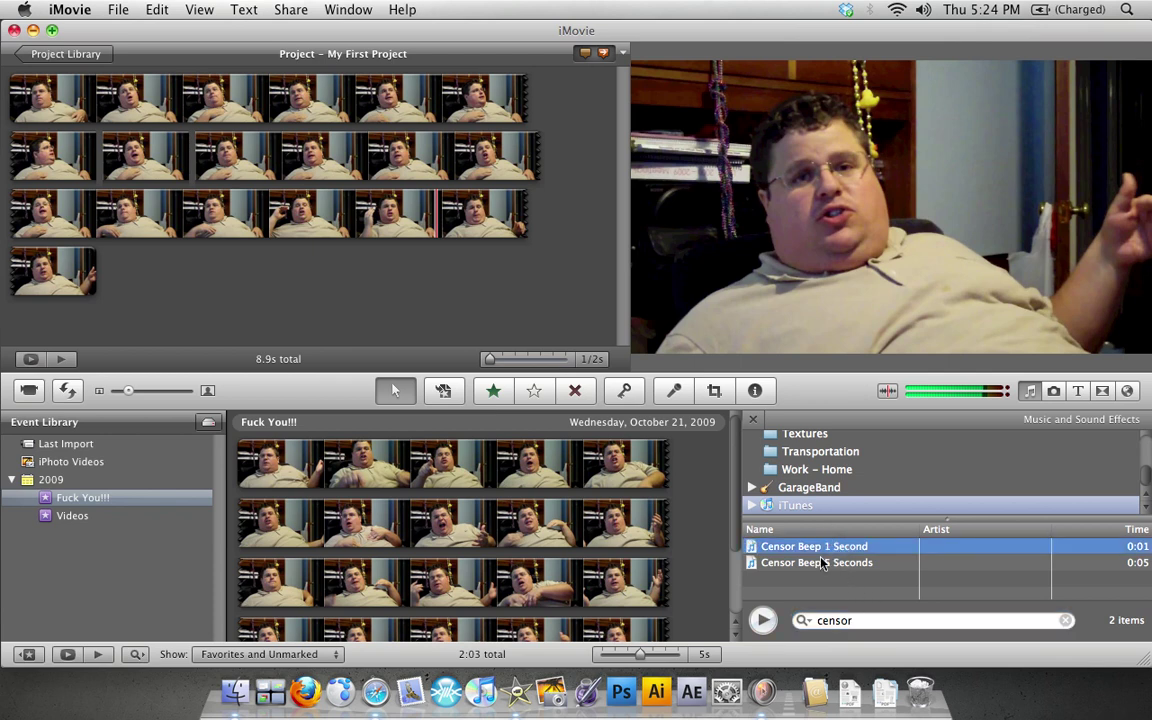
{"action": "left_click_drag", "start_coordinate": [558, 513], "coordinate": [107, 162]}
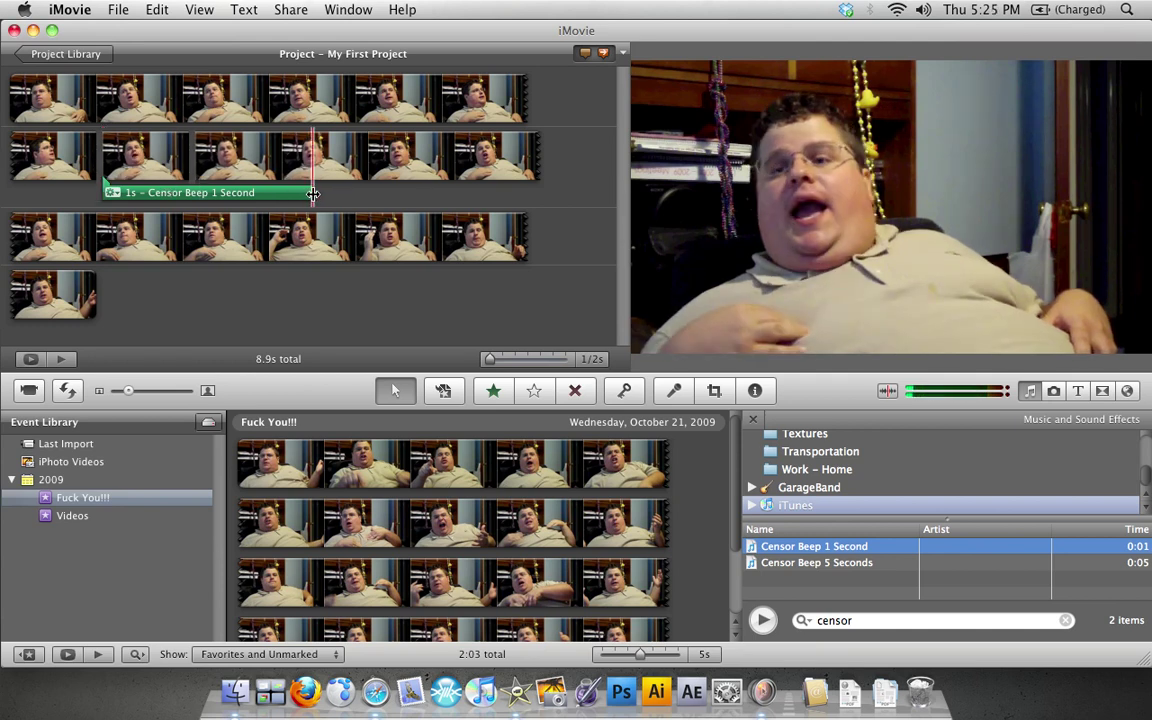
{"action": "left_click_drag", "start_coordinate": [313, 192], "coordinate": [220, 192]}
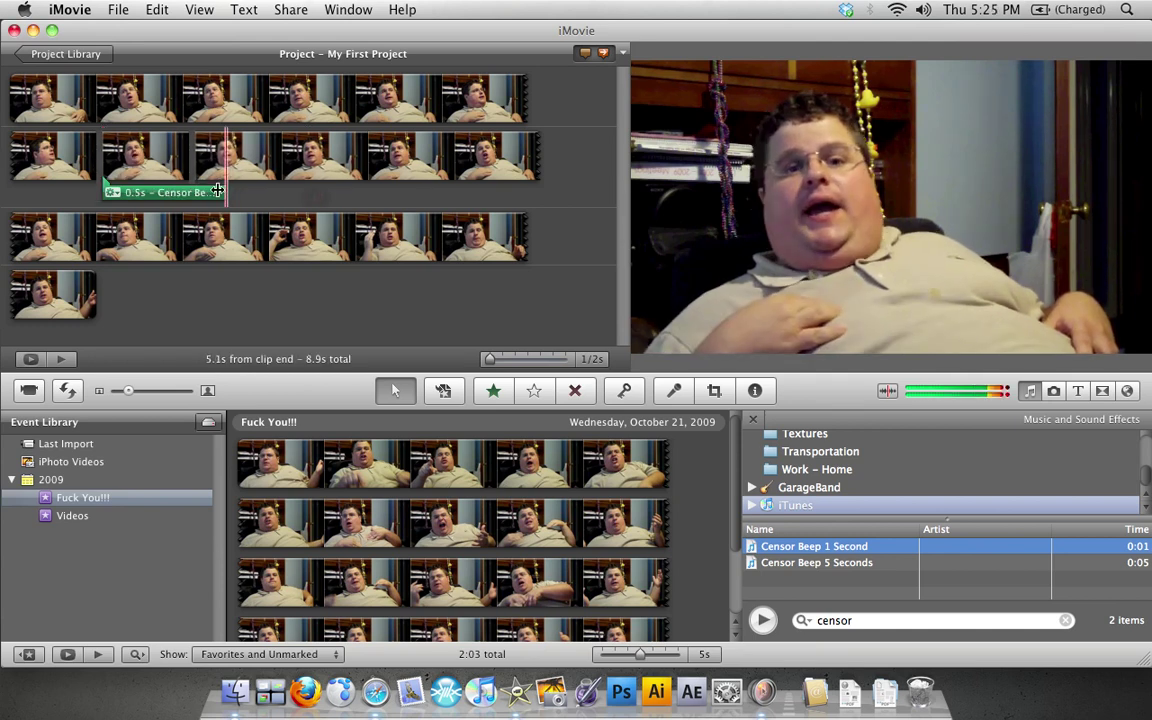
Step: Close the sound library, shift the 0.5 s censor beep to start just before the muted clip, and play back the passage
{"action": "left_click", "coordinate": [753, 419]}
{"action": "mouse_move", "coordinate": [121, 190]}
{"action": "left_mouse_down"}
{"action": "mouse_move", "coordinate": [88, 190]}
{"action": "mouse_move", "coordinate": [112, 193]}
{"action": "left_mouse_up"}
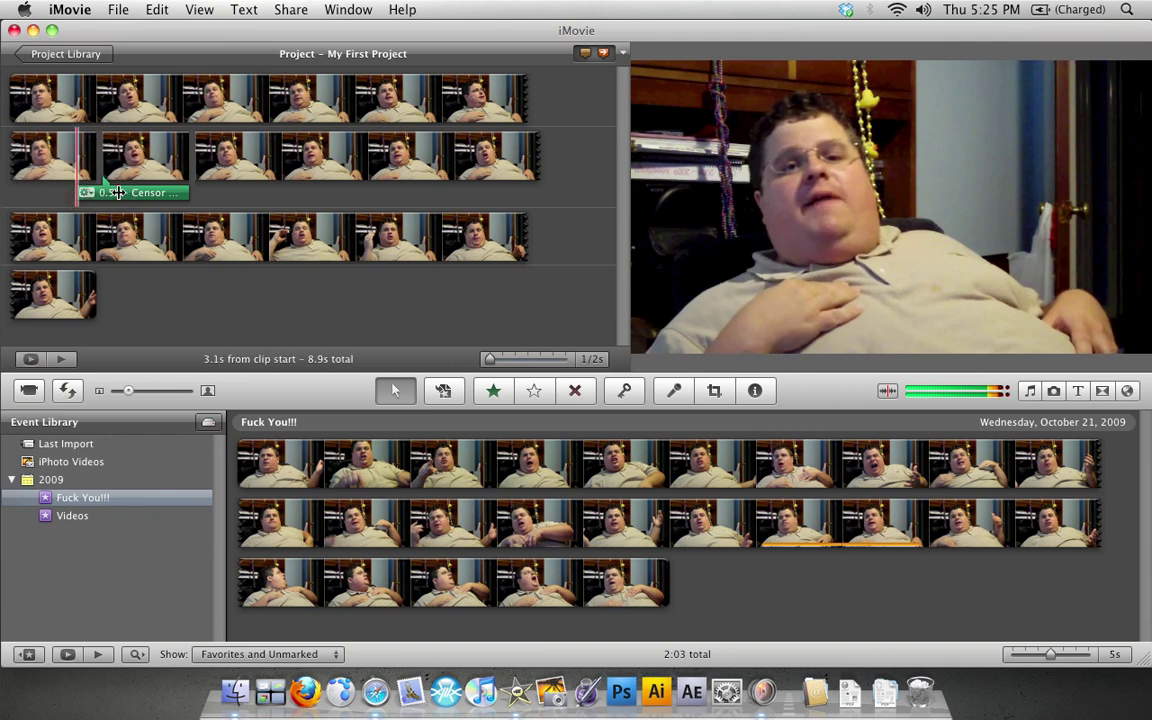
{"action": "left_click_drag", "start_coordinate": [183, 193], "coordinate": [158, 191]}
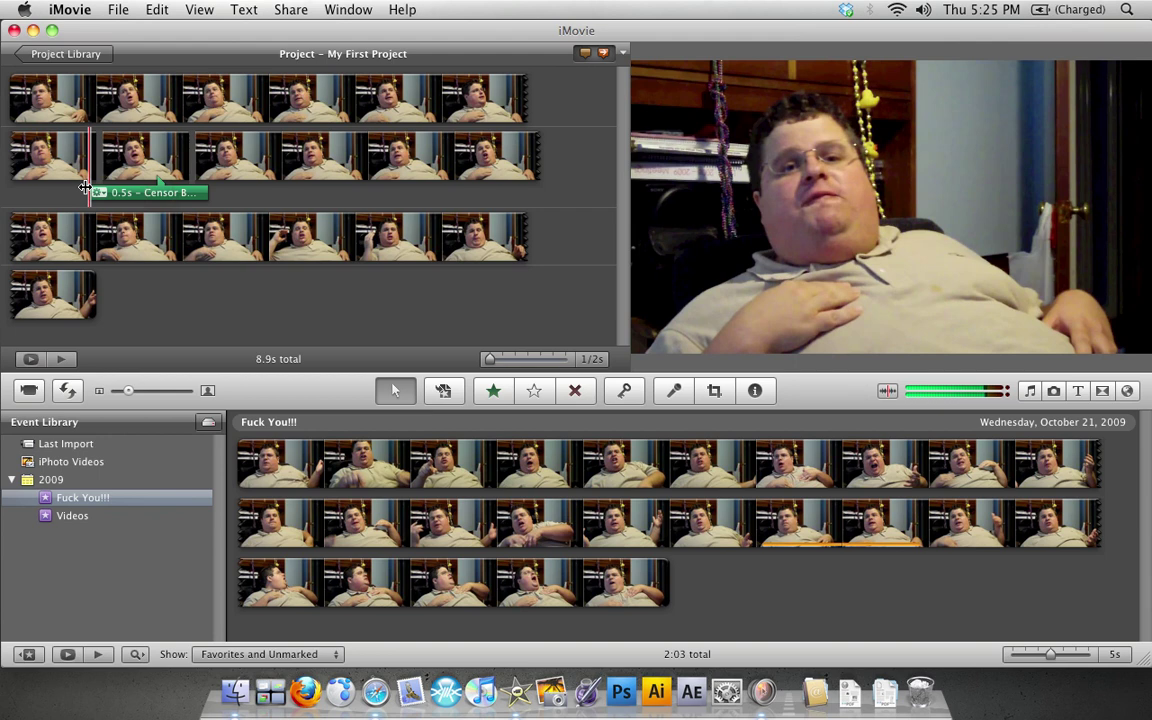
{"action": "key", "text": "space"}
{"action": "key", "text": "space"}
{"action": "key", "text": "space"}
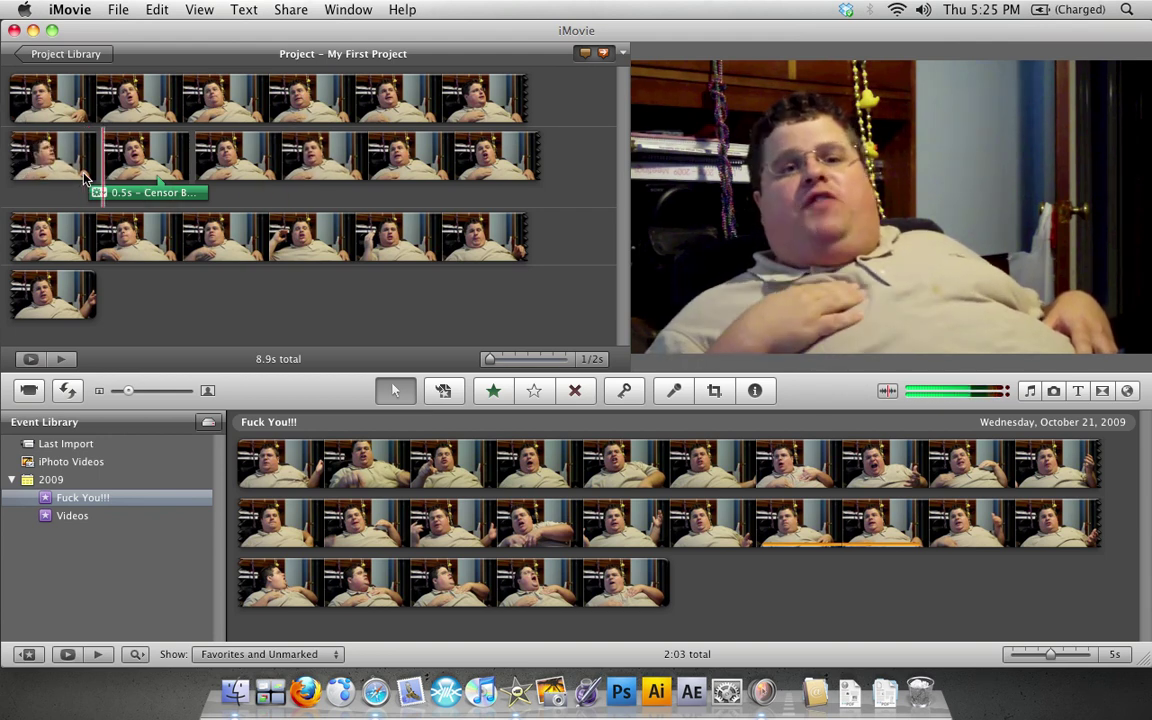
{"action": "key", "text": "space"}
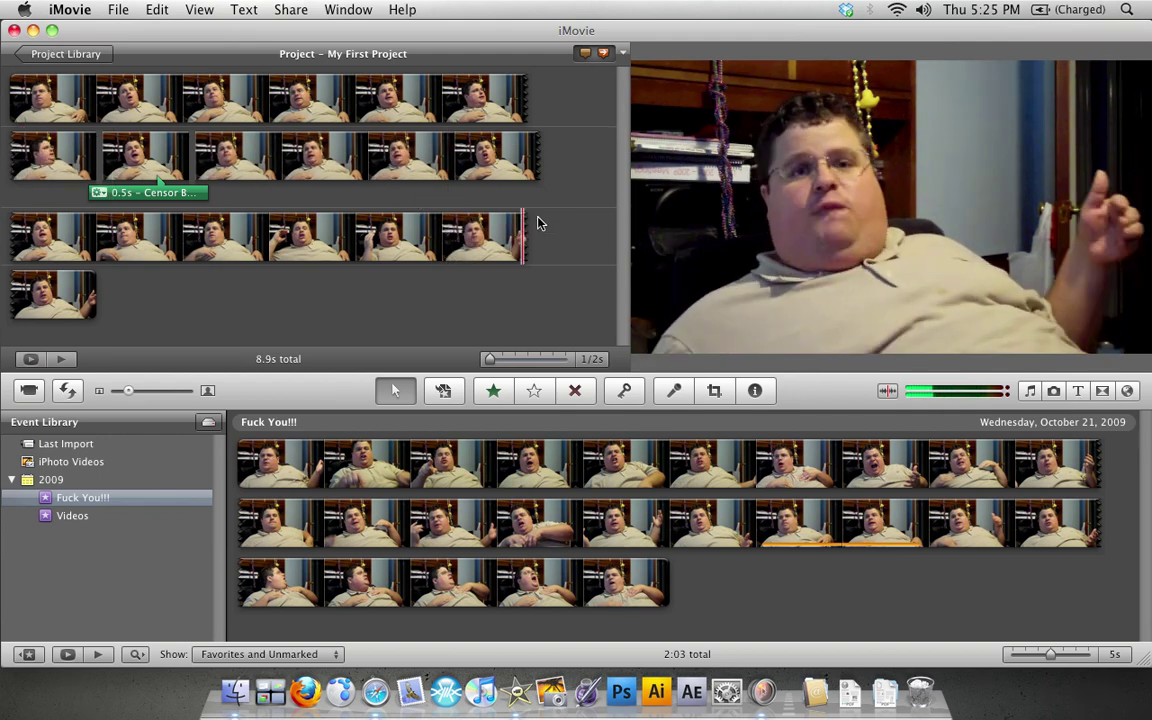
Step: Find the second word to censor in the project's third row, select about 0.3 s around it, and split the clip there
{"action": "left_click", "coordinate": [300, 160]}
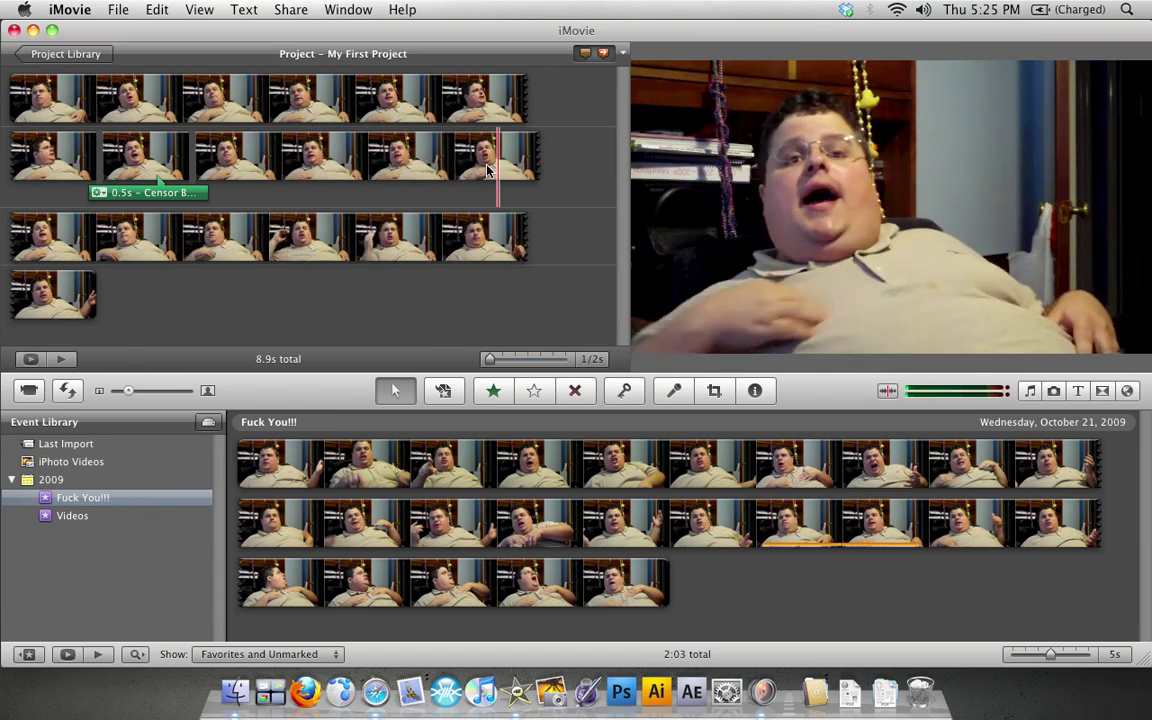
{"action": "key", "text": "space"}
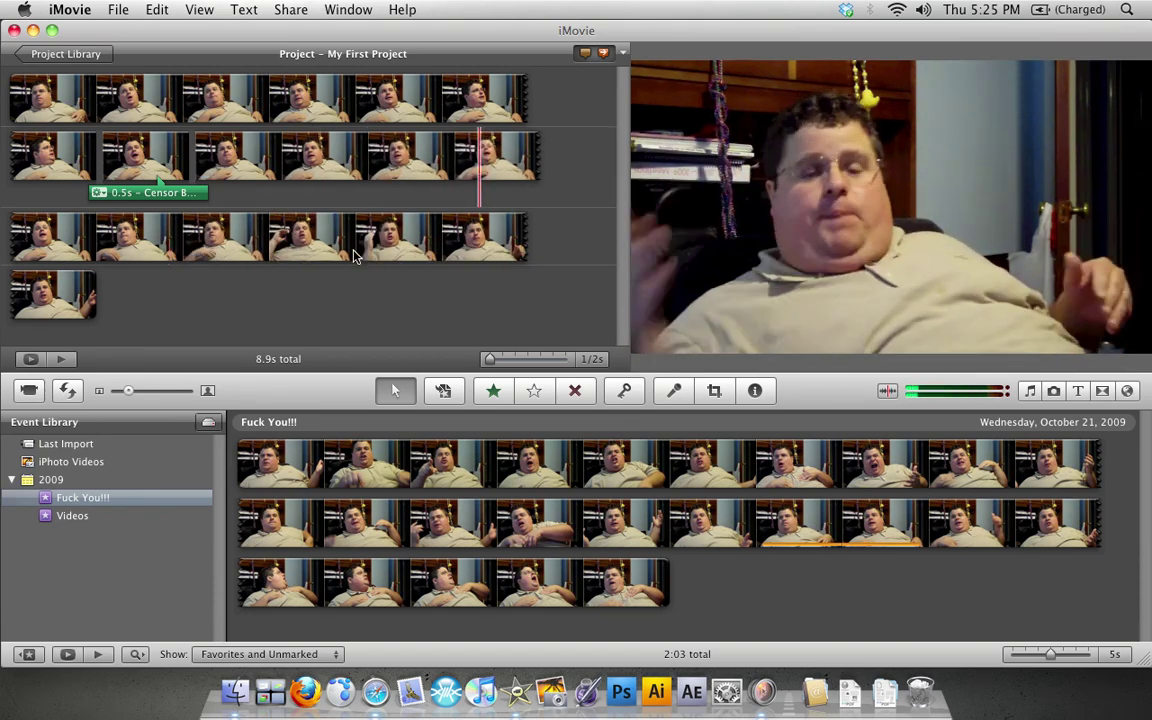
{"action": "left_click", "coordinate": [332, 235]}
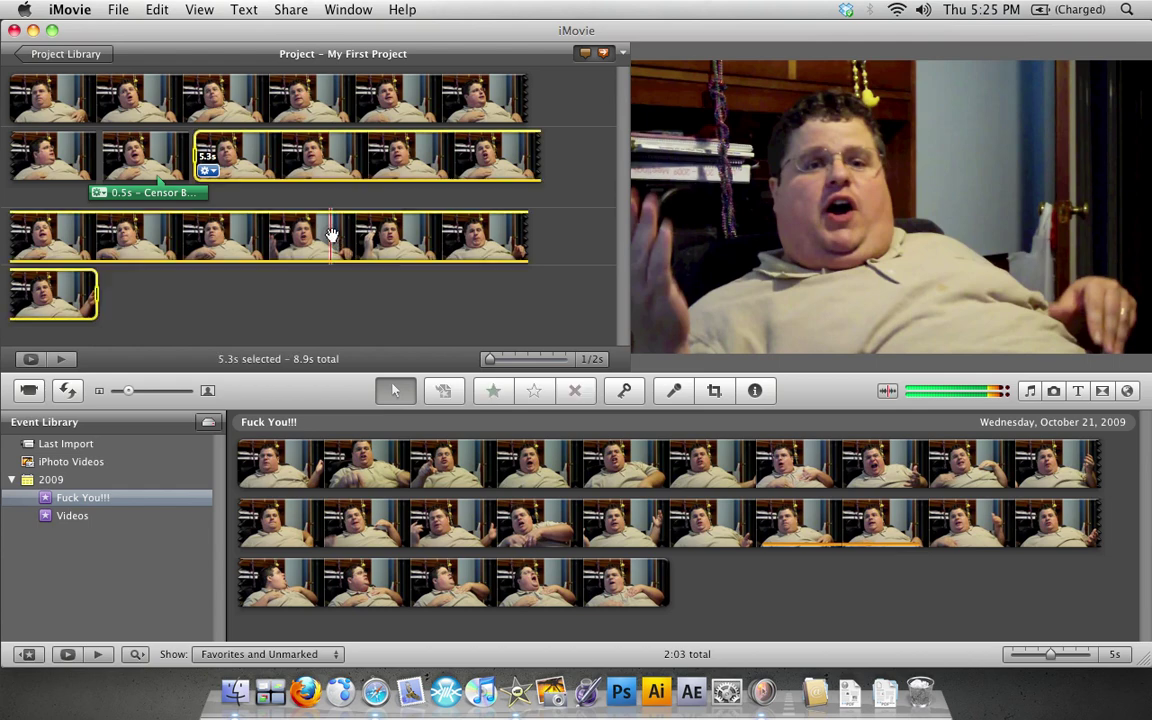
{"action": "left_click_drag", "start_coordinate": [196, 157], "coordinate": [362, 238]}
{"action": "left_click", "coordinate": [241, 240]}
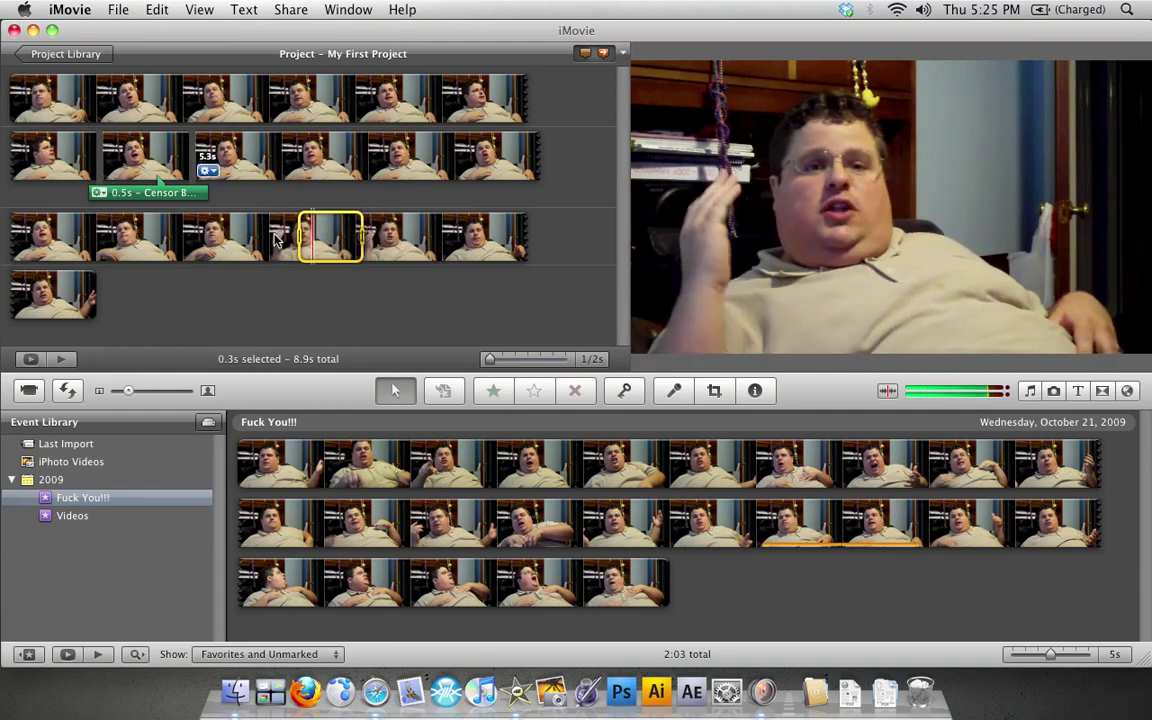
{"action": "right_click", "coordinate": [326, 243]}
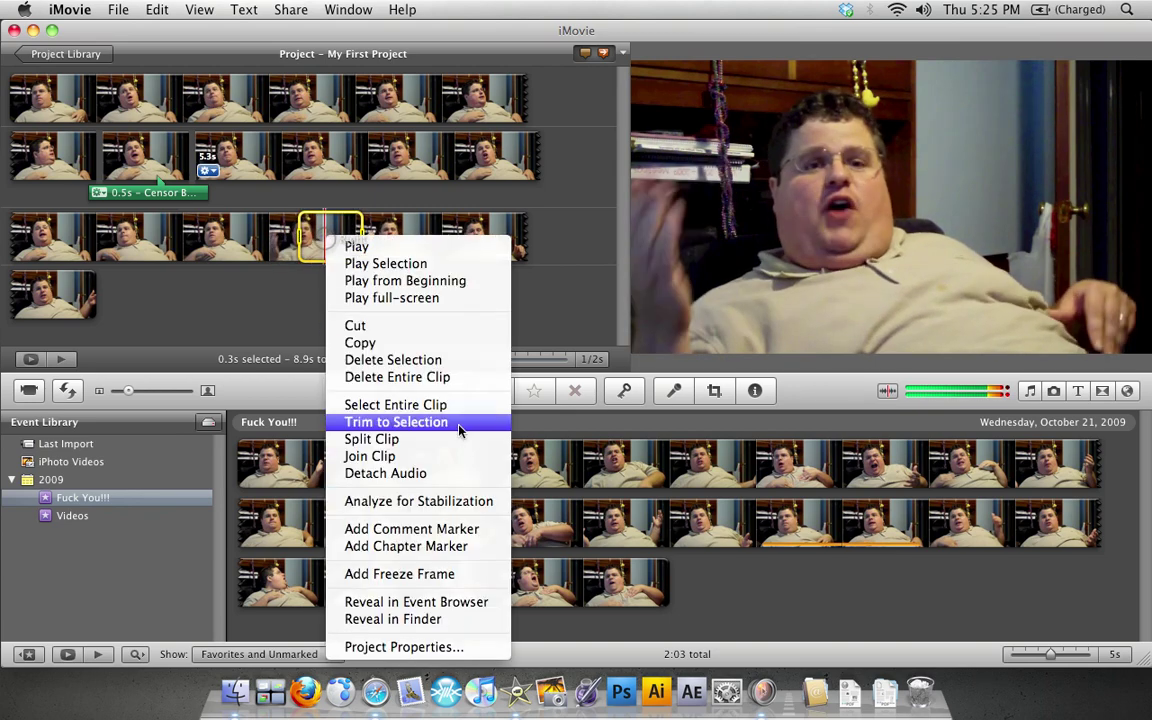
{"action": "left_click", "coordinate": [372, 441]}
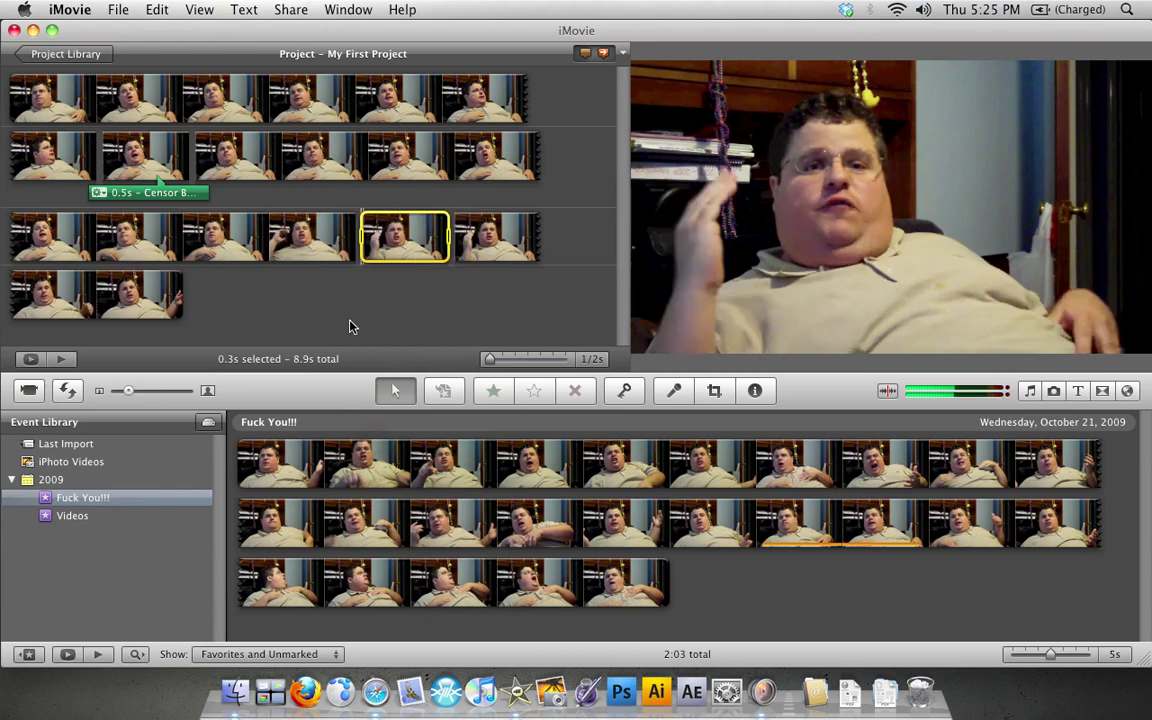
Step: Mute the newly split 0.3 s clip in the third row through its audio adjustments, and deselect it
{"action": "left_click", "coordinate": [372, 252]}
{"action": "left_click", "coordinate": [450, 302]}
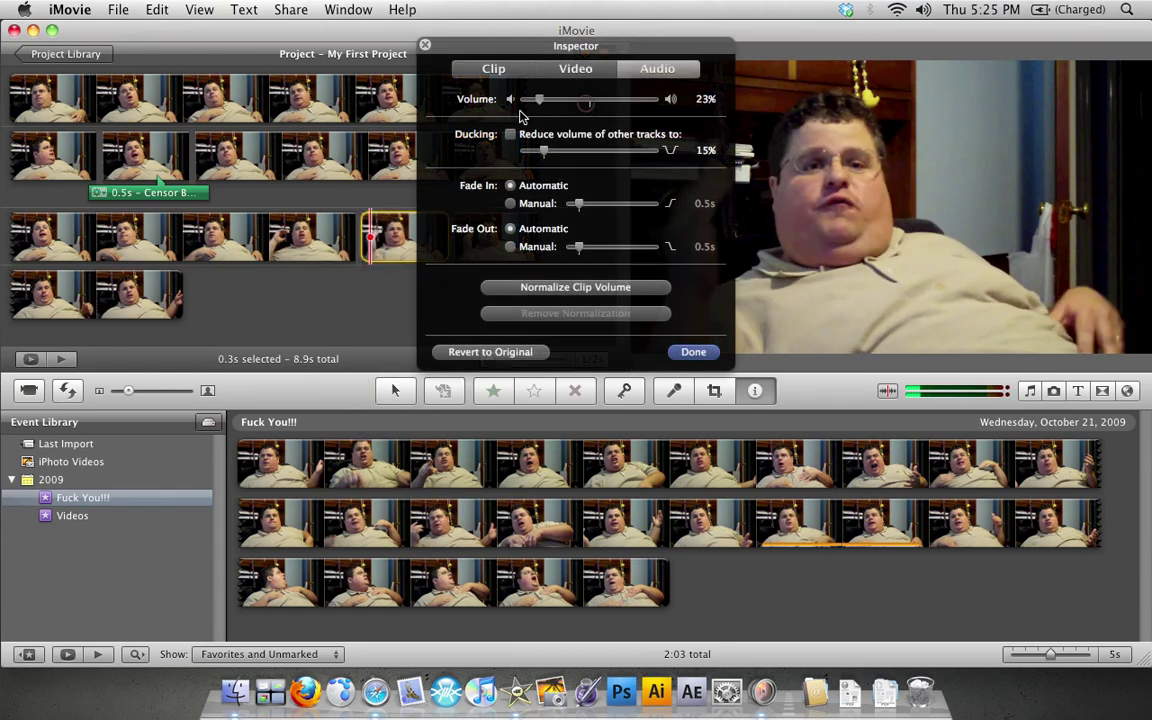
{"action": "left_click", "coordinate": [690, 352]}
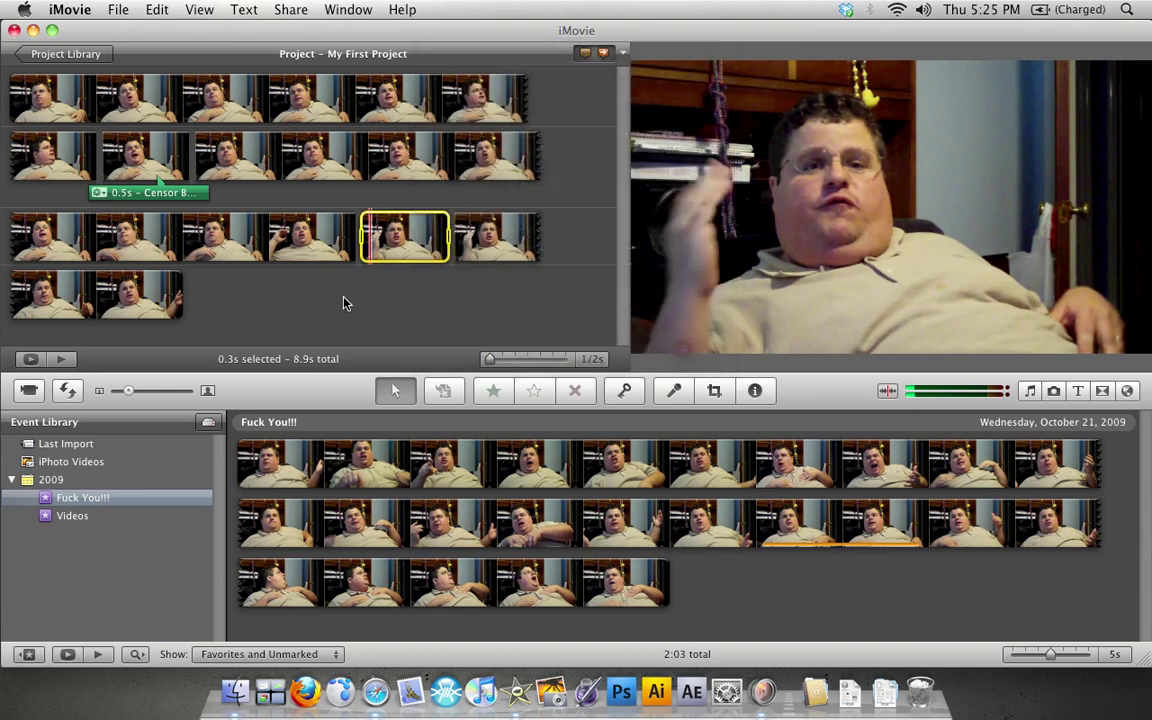
{"action": "left_click", "coordinate": [342, 300]}
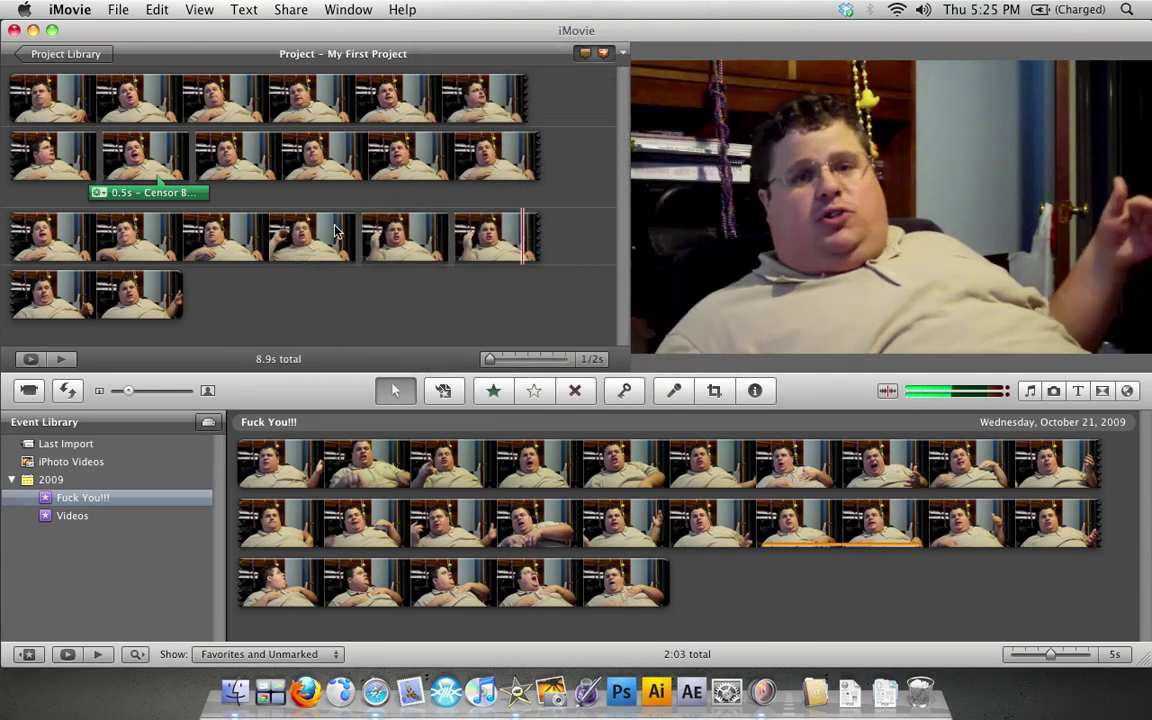
Step: Add a censor beep from the sound library under the third row's muted clip, trim it to 0.3 s, and play the project from the beginning
{"action": "left_click", "coordinate": [1030, 391]}
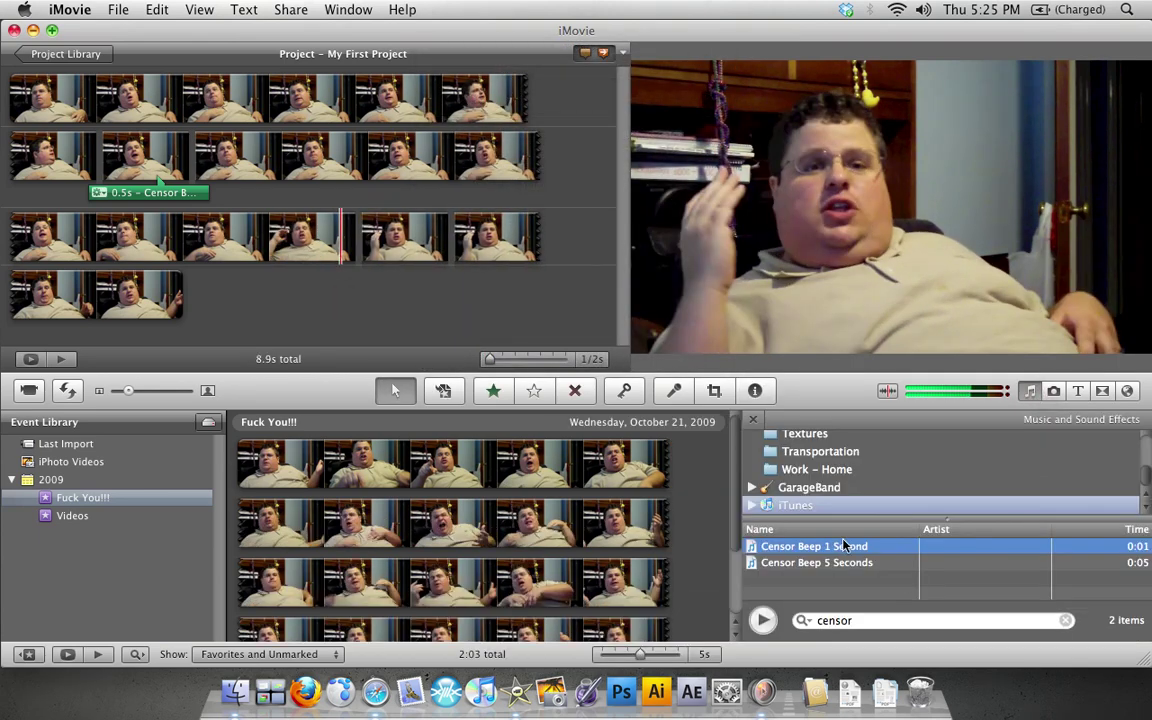
{"action": "left_click", "coordinate": [886, 564], "text": "shift"}
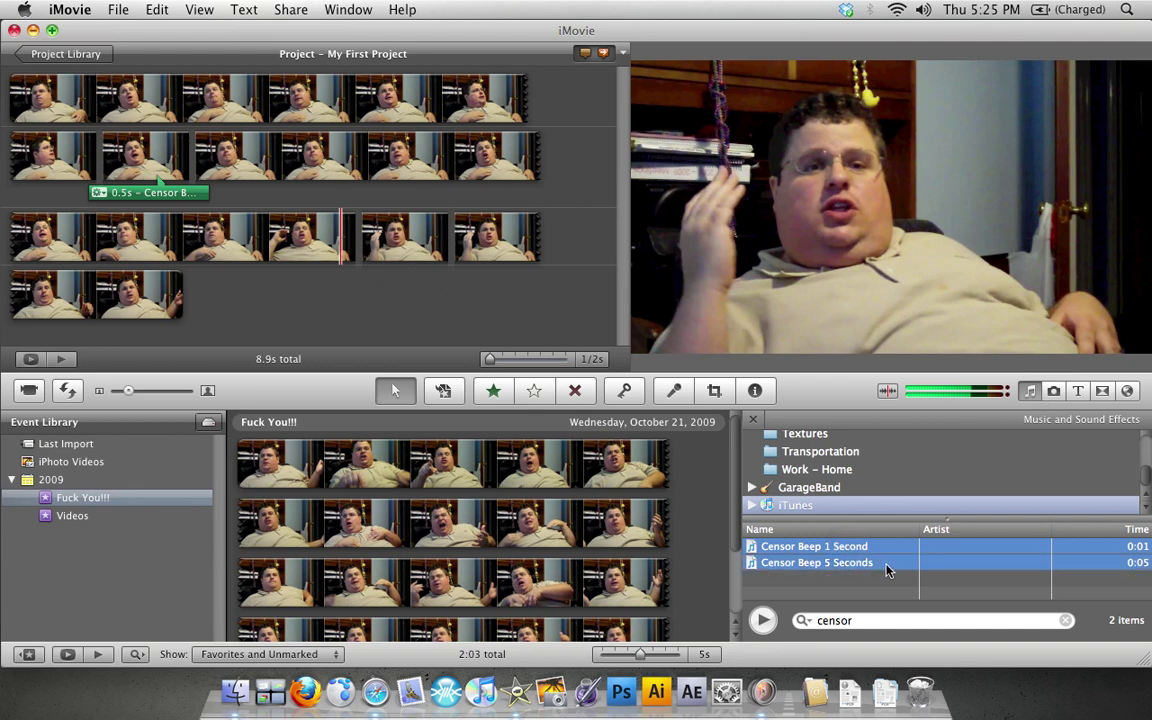
{"action": "left_click_drag", "start_coordinate": [827, 564], "coordinate": [423, 271]}
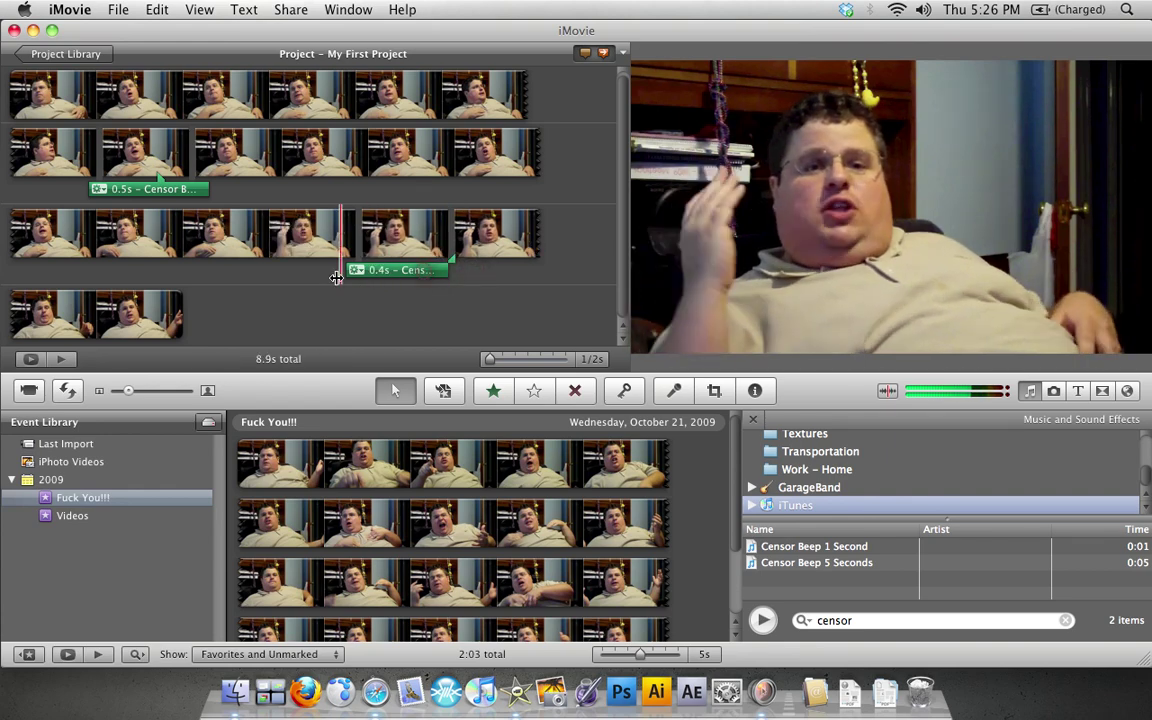
{"action": "left_click_drag", "start_coordinate": [341, 270], "coordinate": [362, 268]}
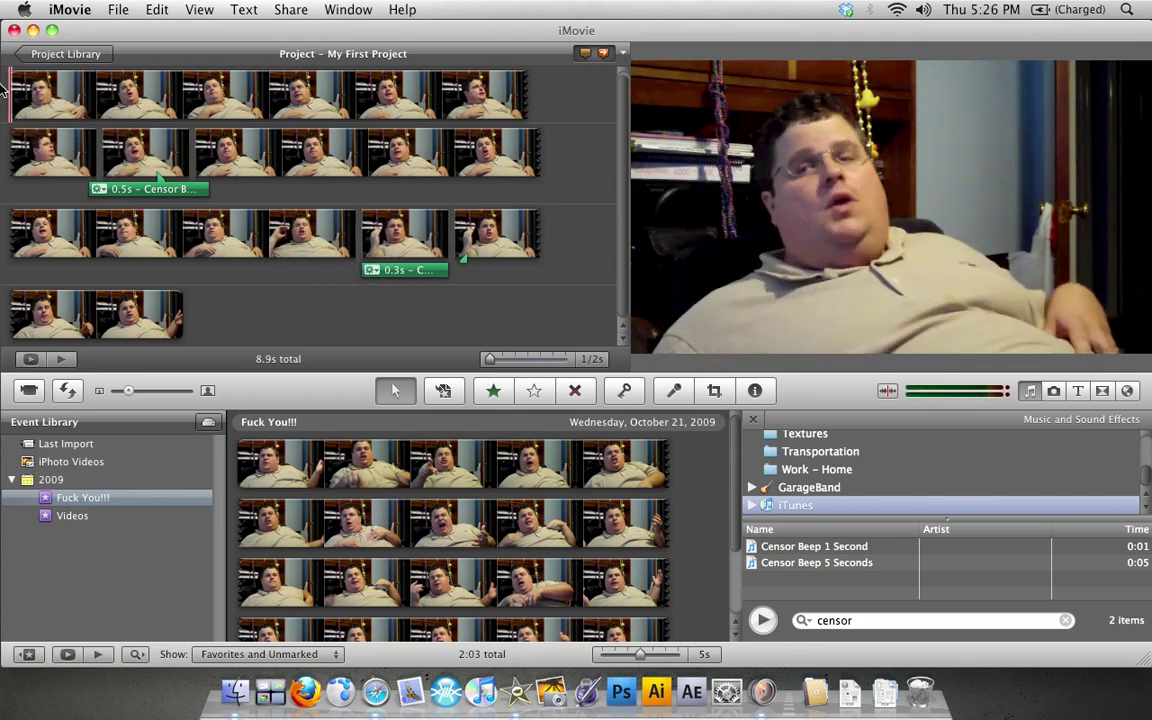
{"action": "key", "text": "space"}
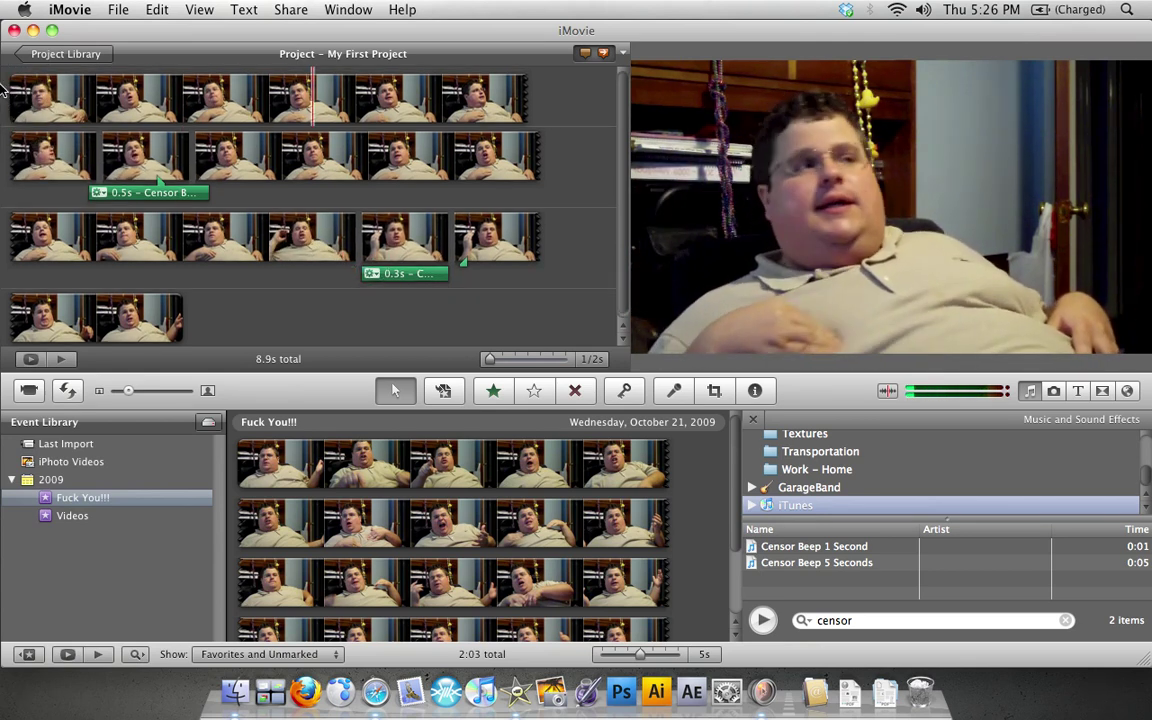